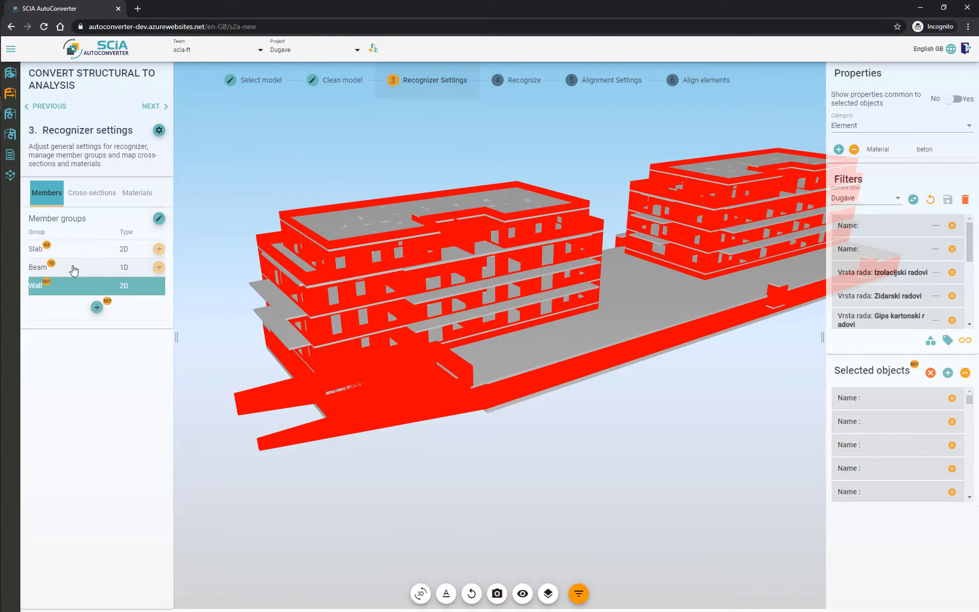
Step: Open the member group settings and set the Slab group's dimension to Solid
click(74, 268)
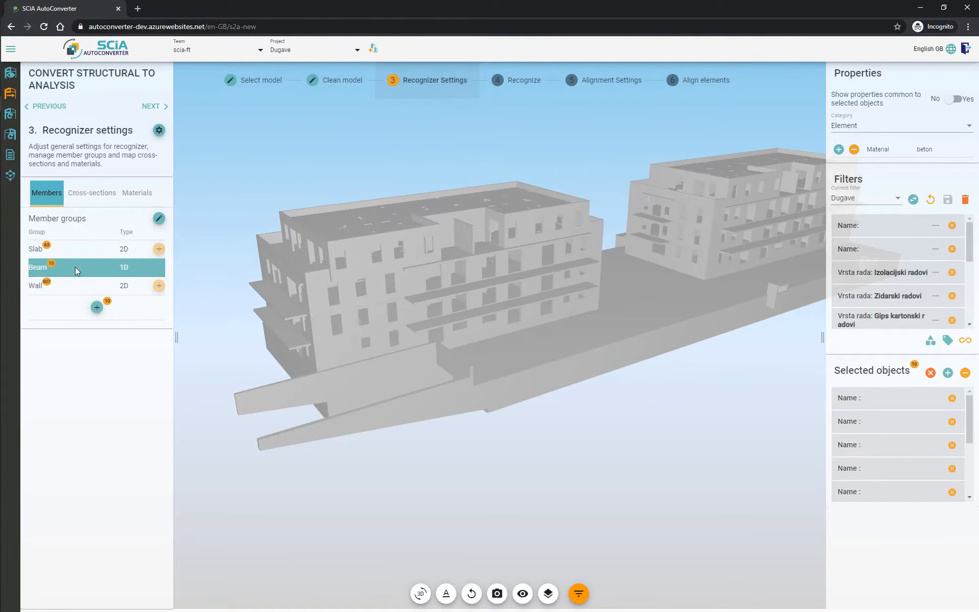
click(159, 219)
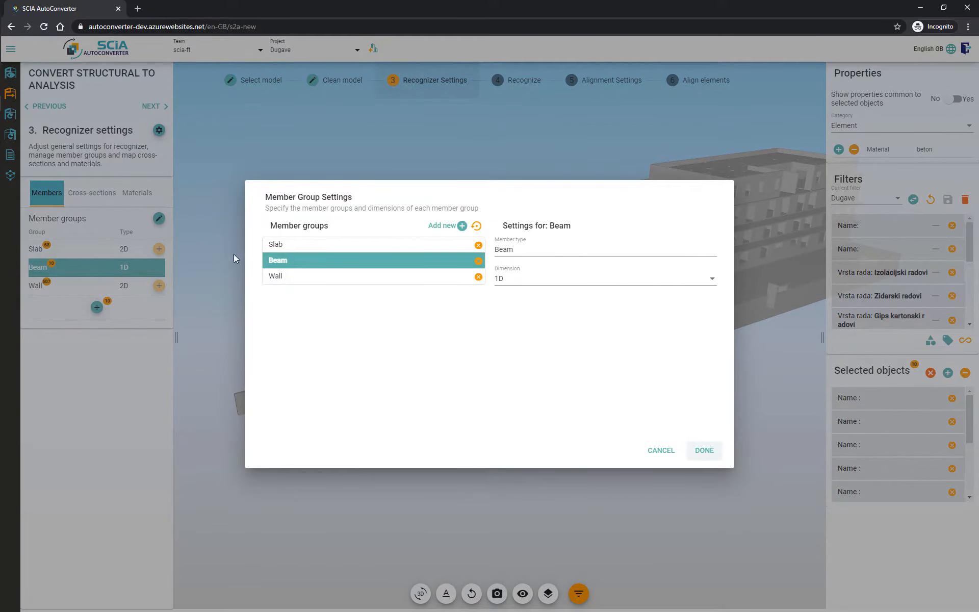
click(336, 249)
click(525, 280)
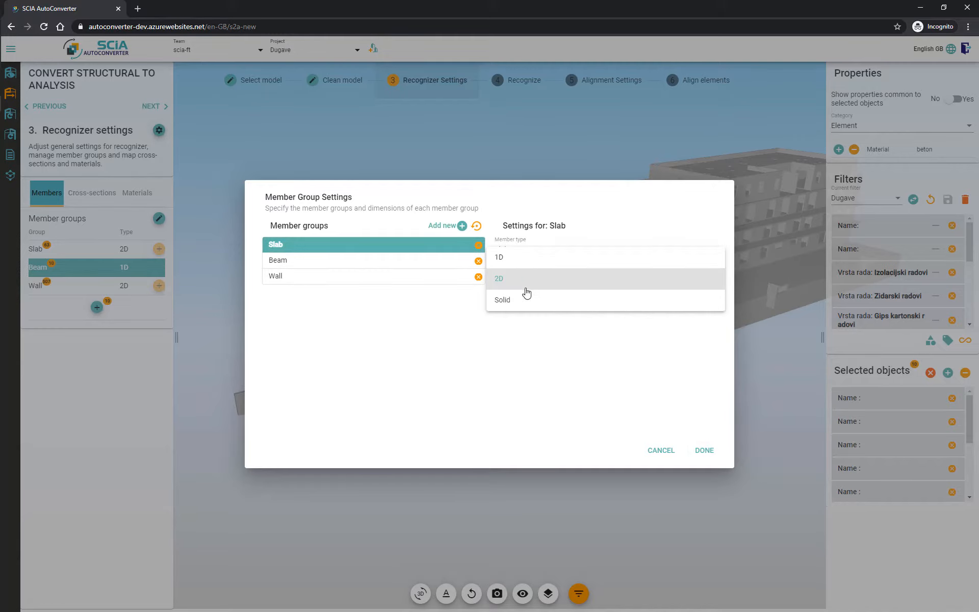
click(525, 300)
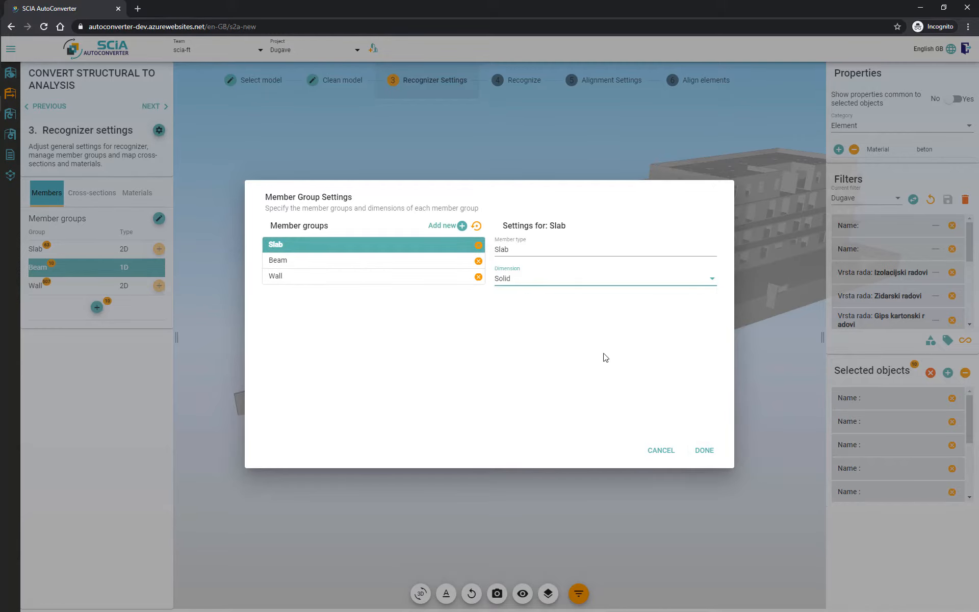
click(704, 450)
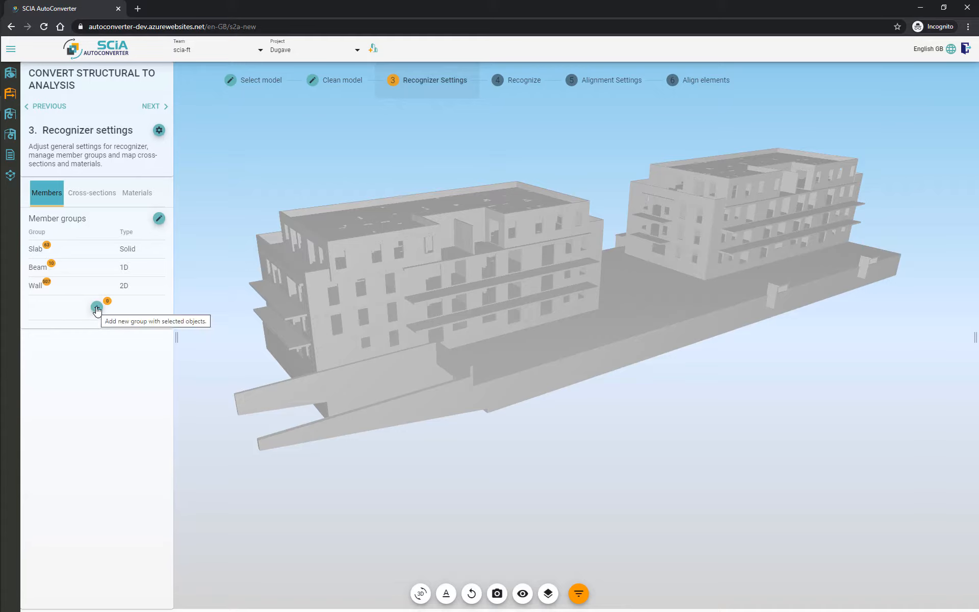
Step: Create a new member group from the selected objects and assign the picked base element to it
click(97, 308)
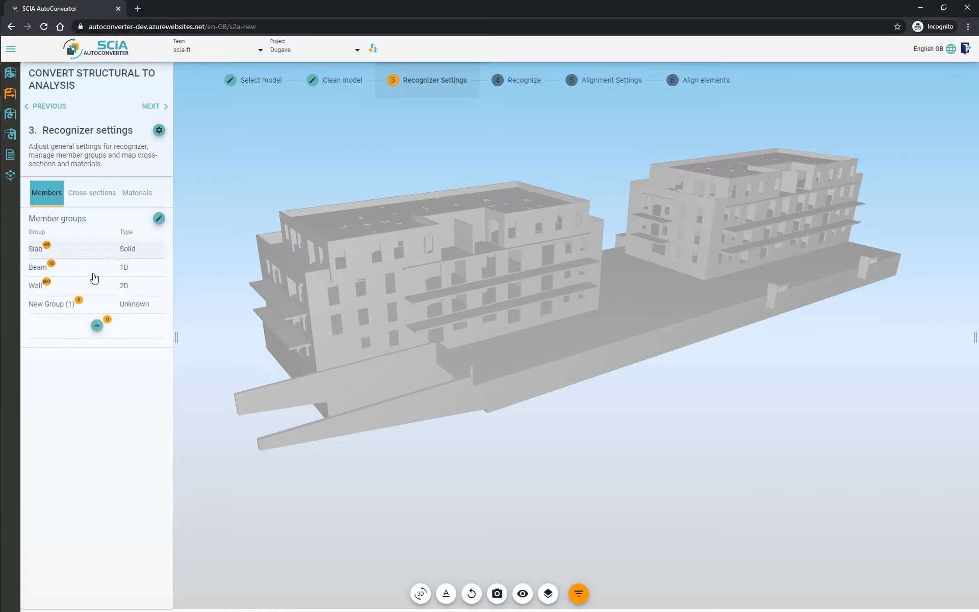
click(601, 320)
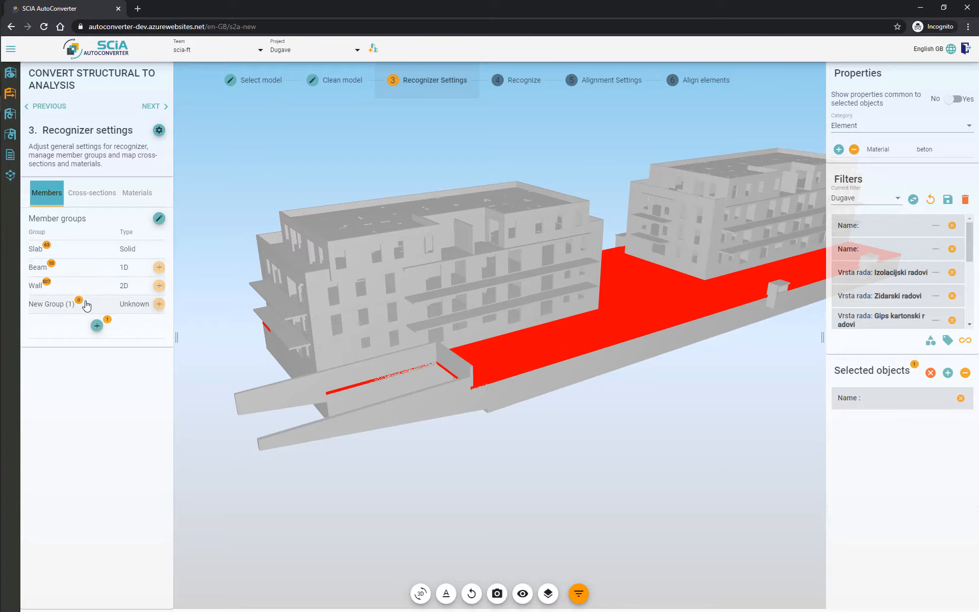
click(160, 306)
Step: Rename New Group (1) as Test and set its dimension to 2D
click(159, 218)
click(324, 291)
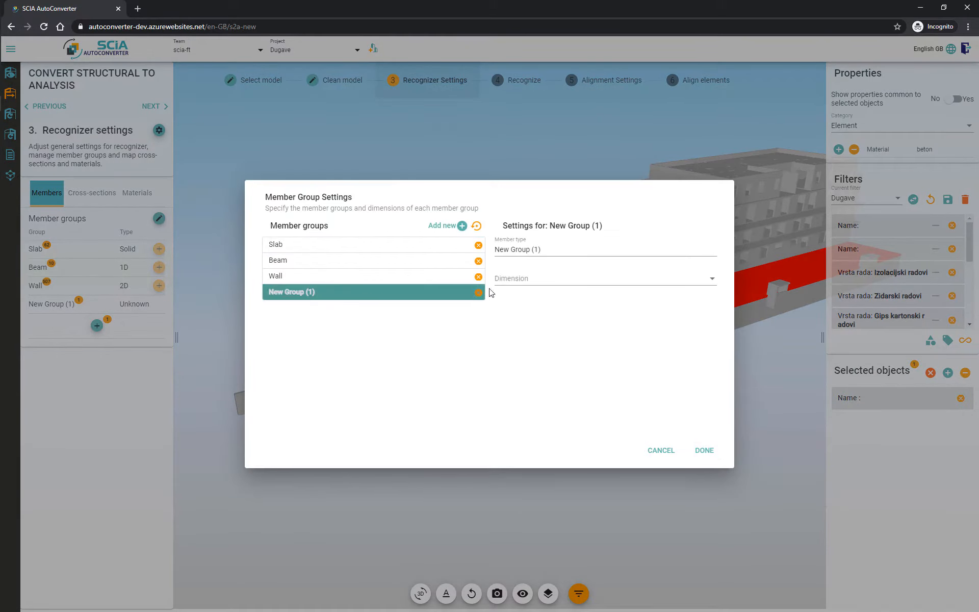
click(536, 249)
text(Test)
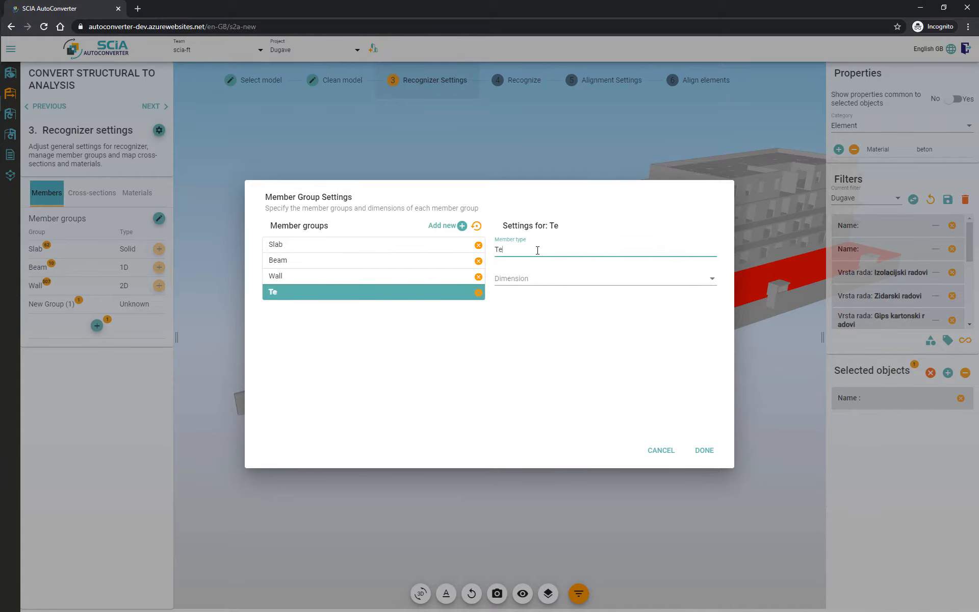
click(542, 278)
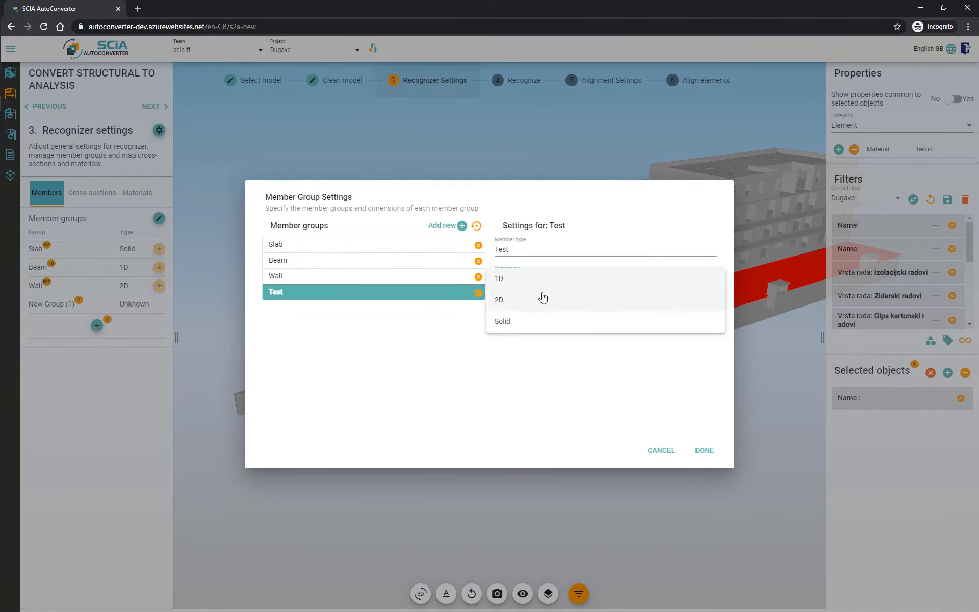
click(542, 299)
click(696, 451)
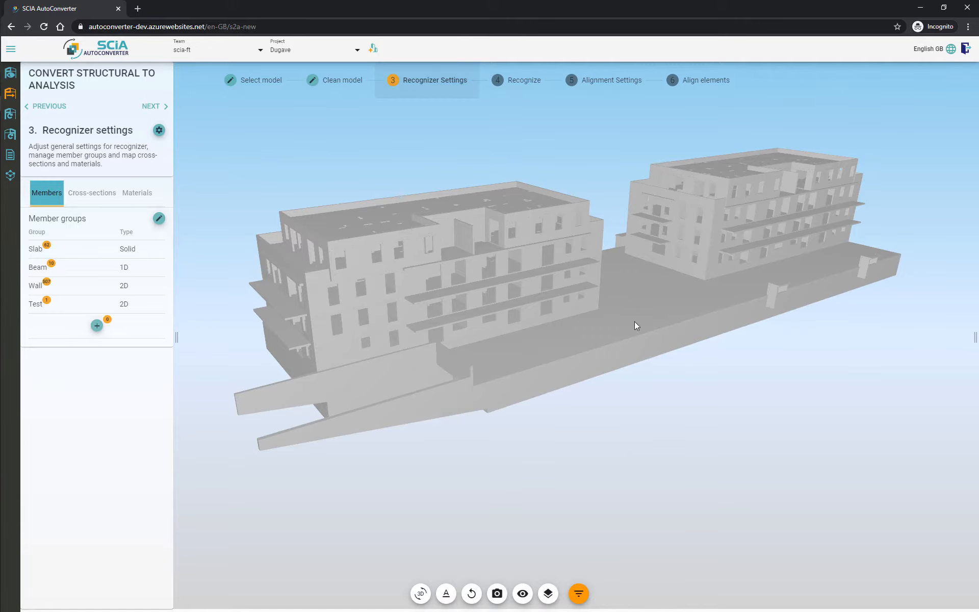
Step: Select four elements of the base slab in the model and create a new member group from them
click(635, 299)
click(612, 362)
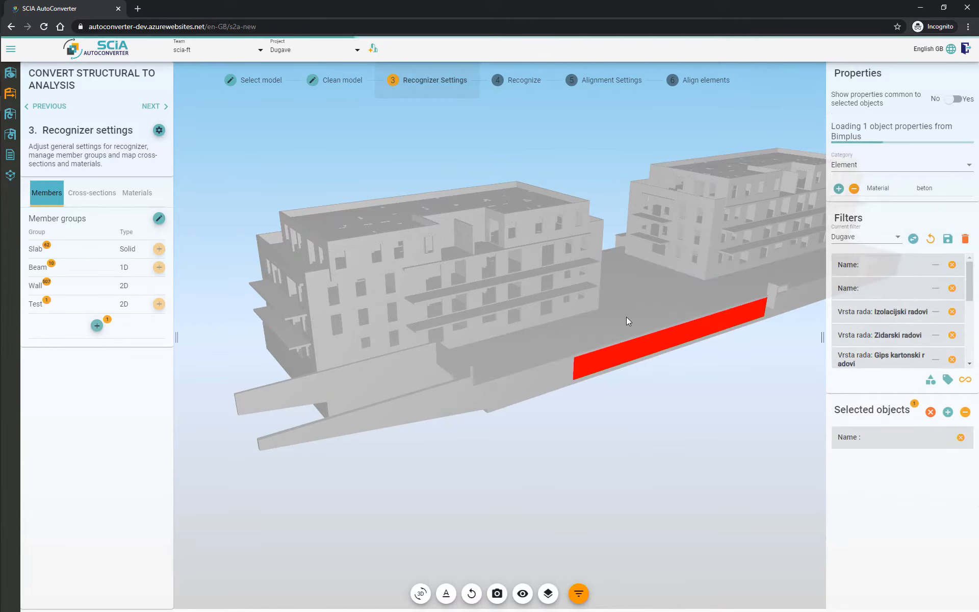
ctrl+click(626, 316)
ctrl+click(558, 375)
ctrl+click(784, 301)
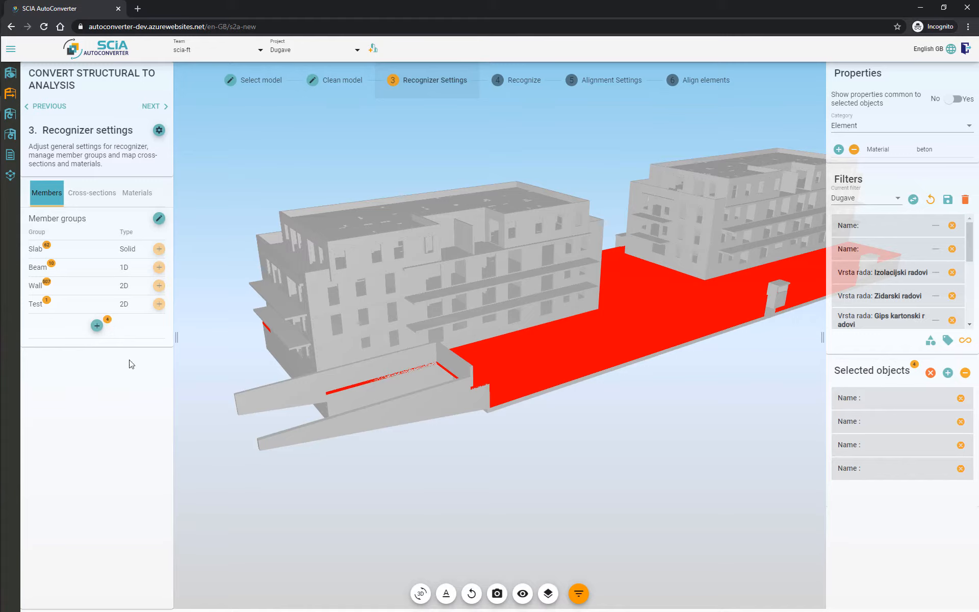
click(96, 326)
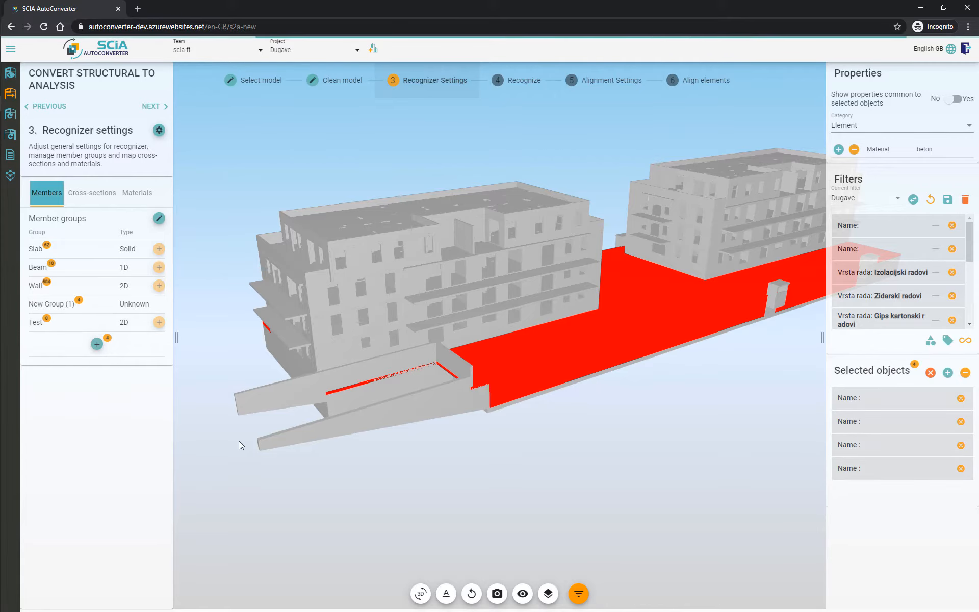
Step: Set the dimension of the new New Group (1) to Solid and clear the selection
click(113, 303)
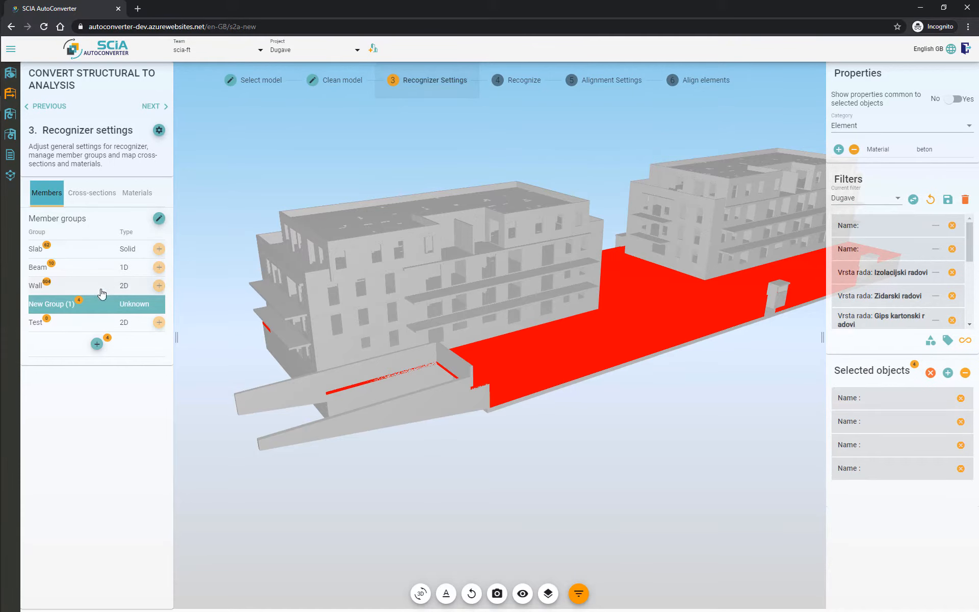
click(159, 218)
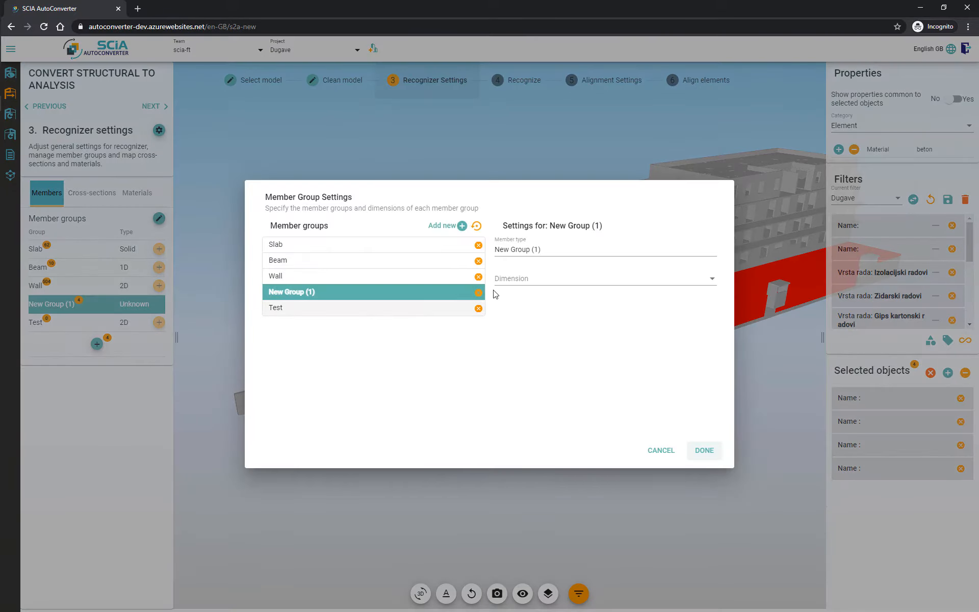
click(528, 287)
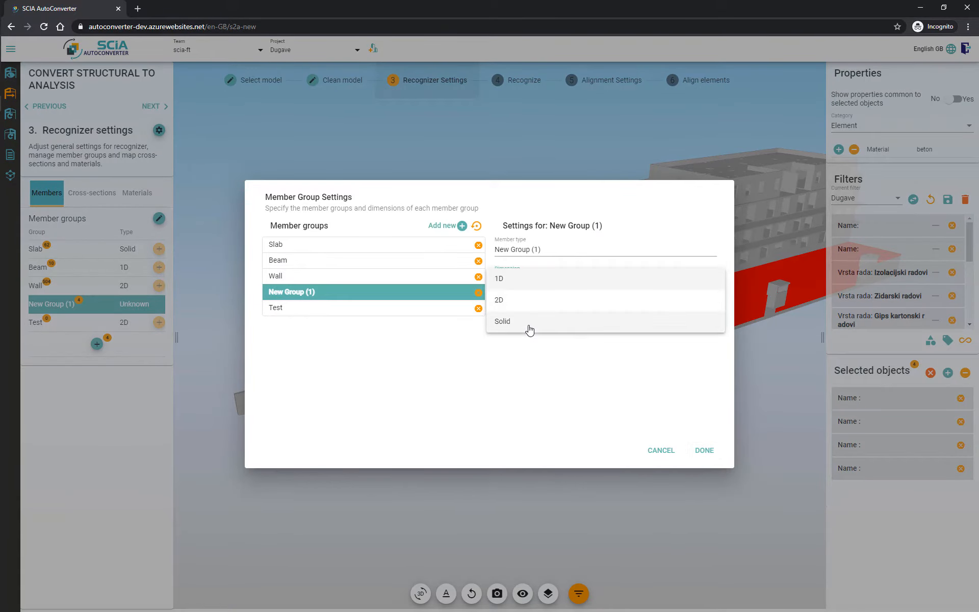
click(529, 330)
click(710, 453)
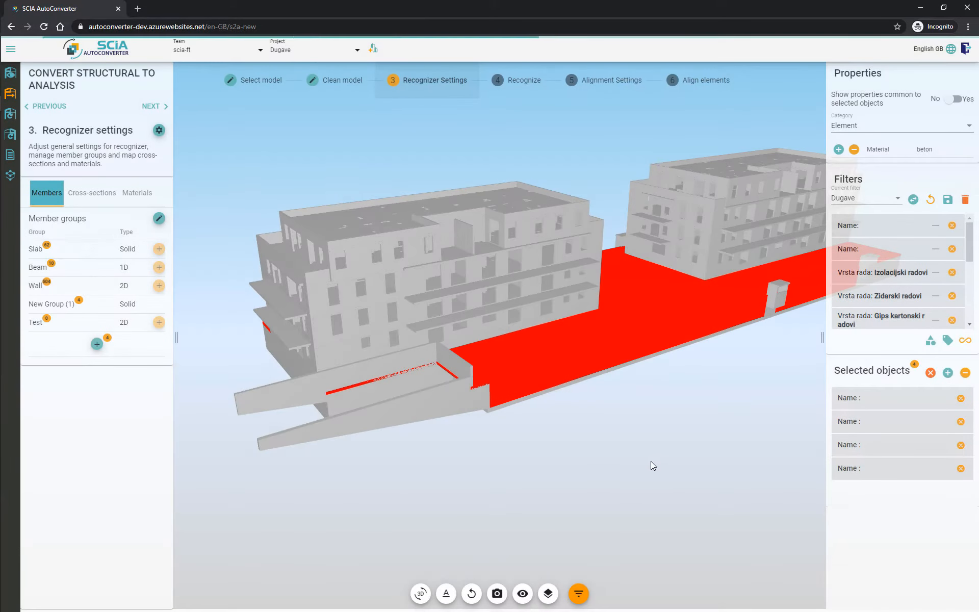
click(644, 461)
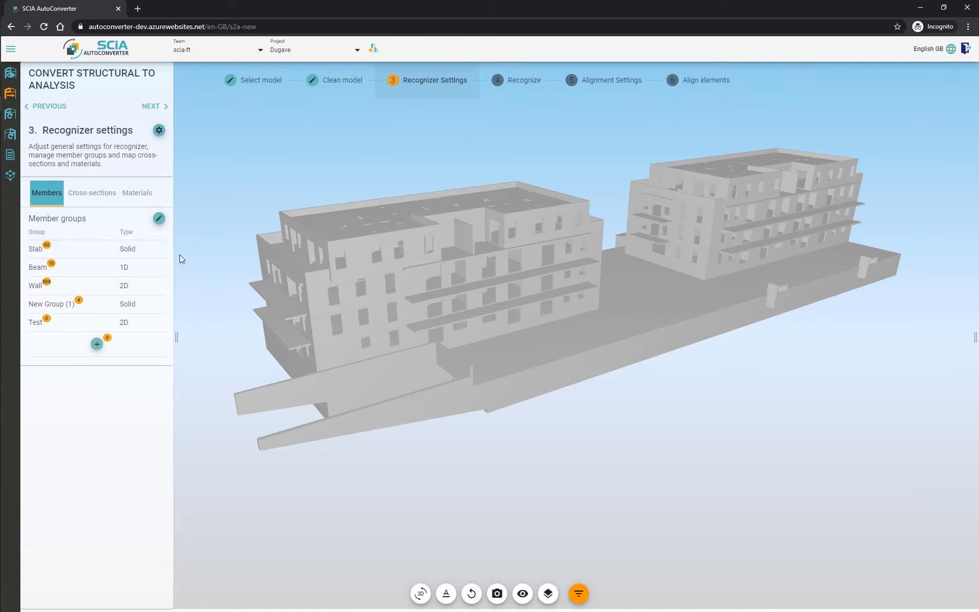
Step: Restore the default member group settings, confirming that all changes will be lost
click(158, 220)
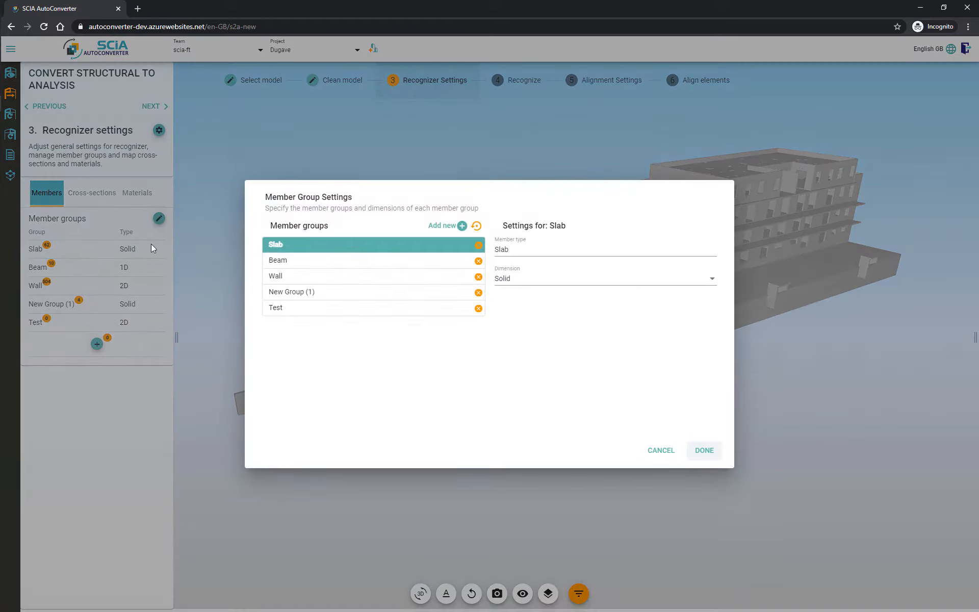
click(477, 226)
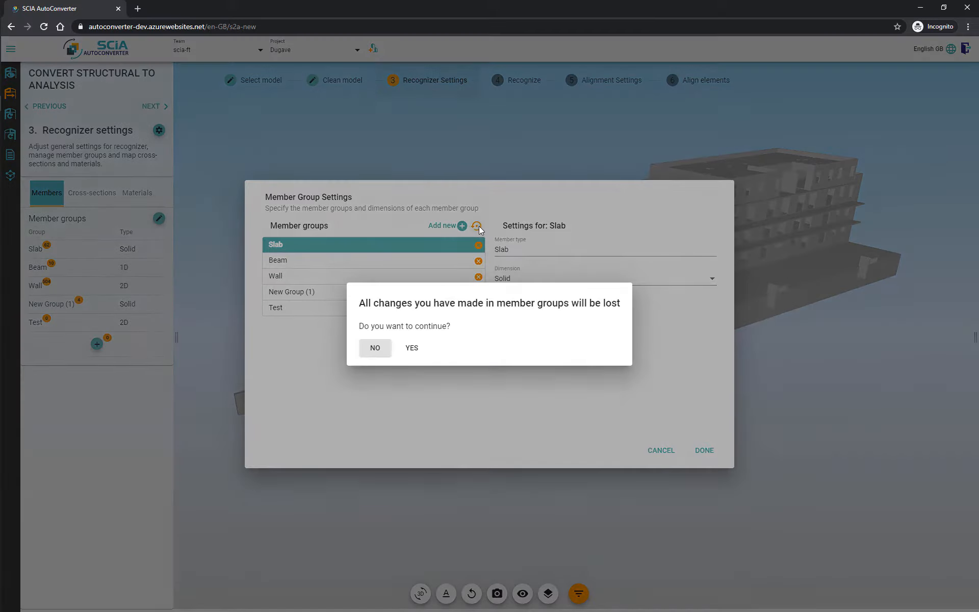
click(412, 349)
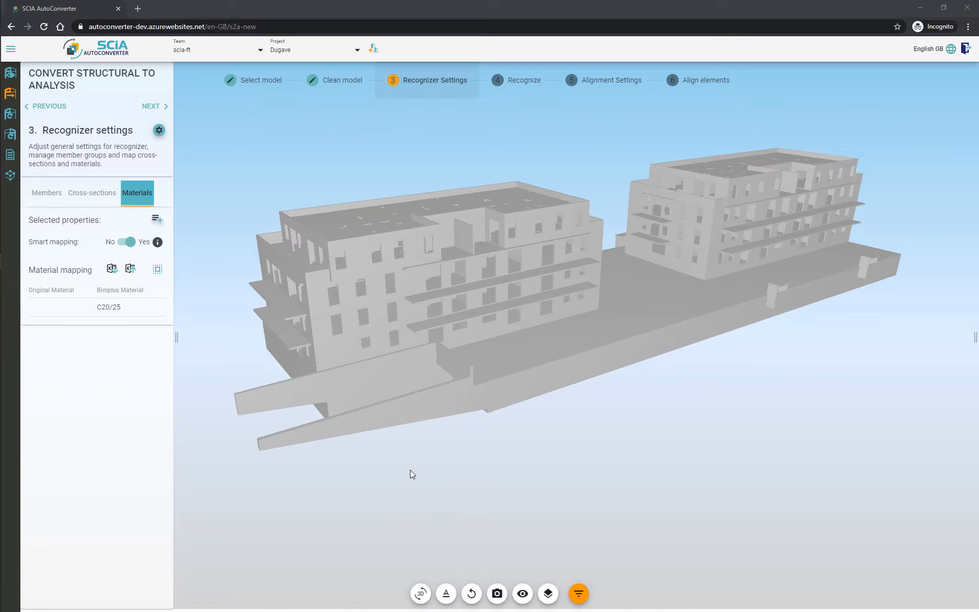
Step: Add Material as a selected property for material mapping
click(553, 350)
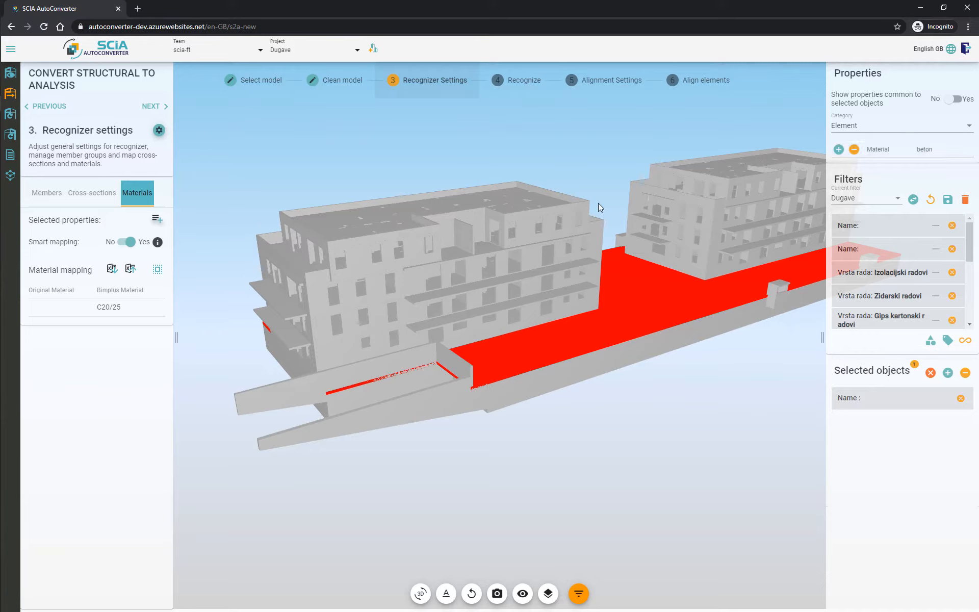
click(157, 219)
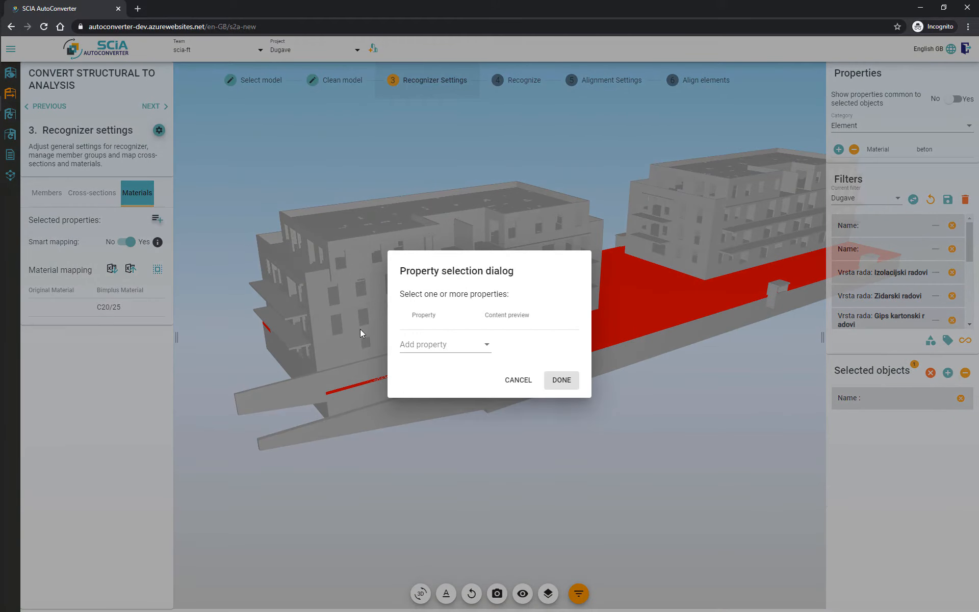
click(408, 344)
scroll(423, 379, down, 5)
click(434, 451)
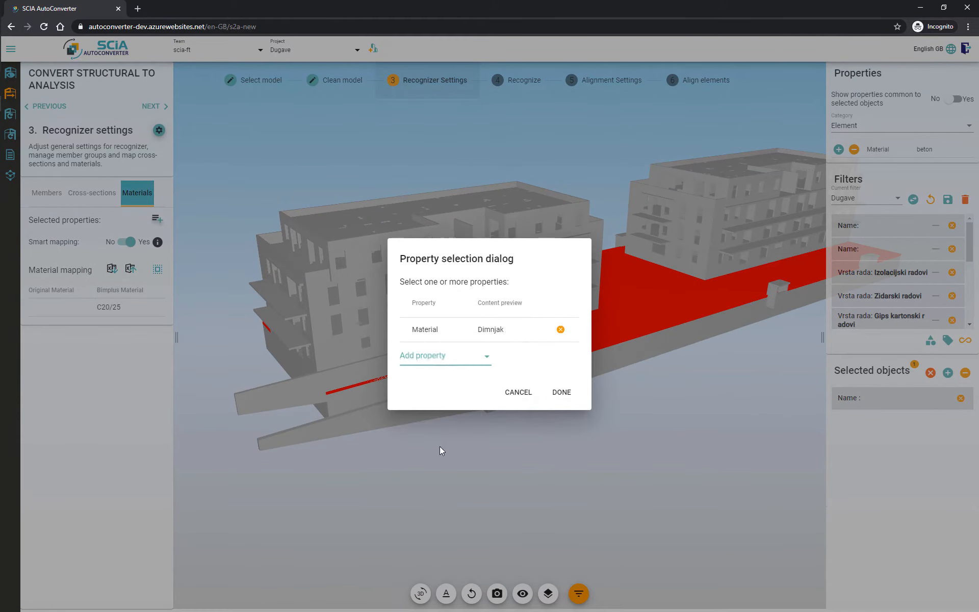
click(557, 397)
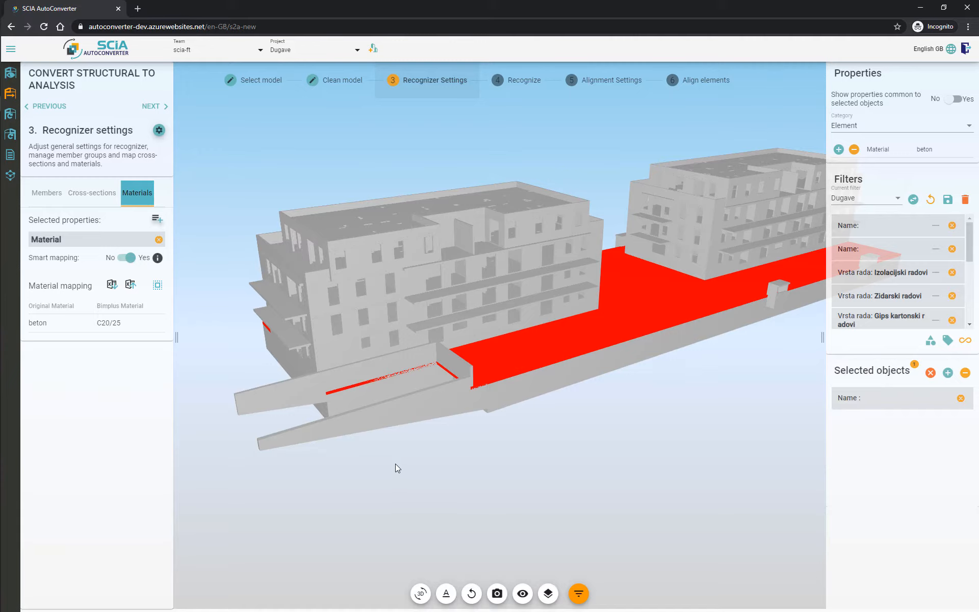
Step: Map the original material beton to the Concrete material C25/30
click(57, 324)
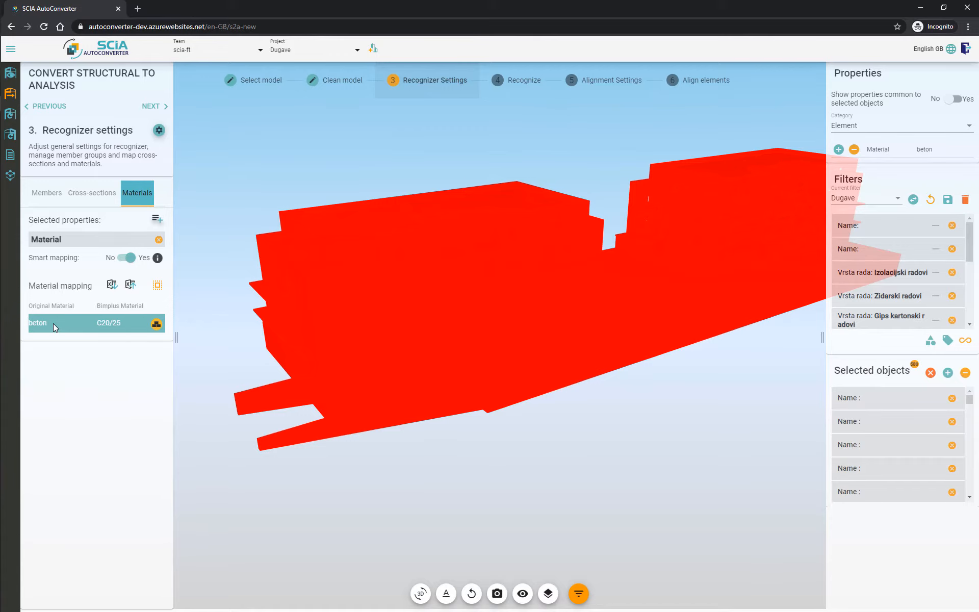
click(158, 325)
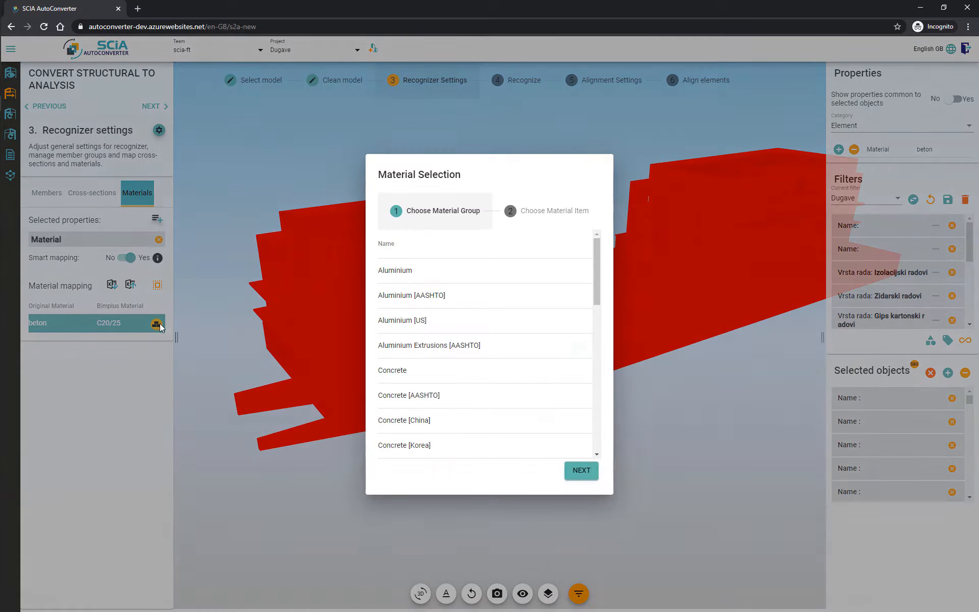
click(424, 371)
scroll(433, 349, down, 2)
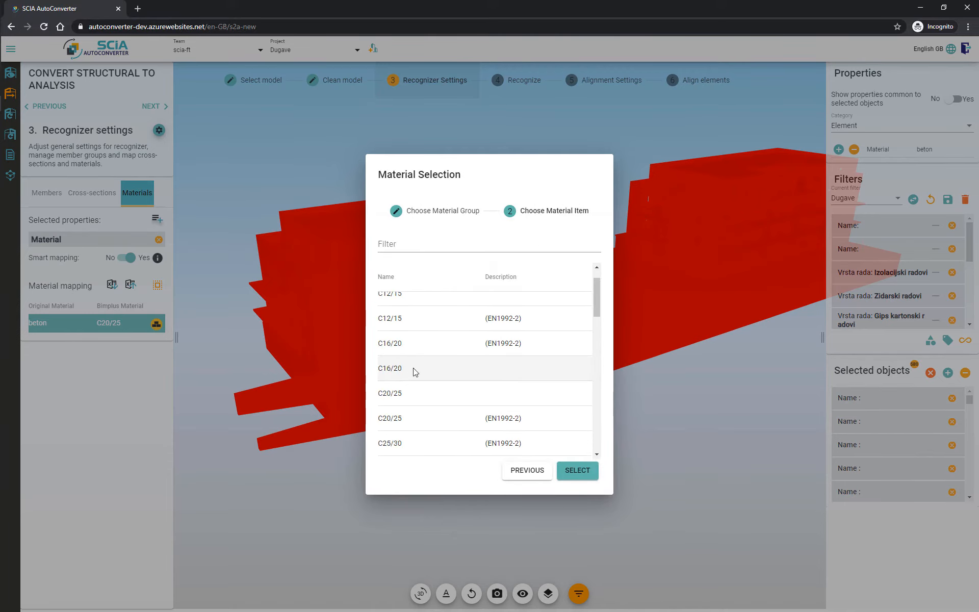
scroll(419, 380, down, 2)
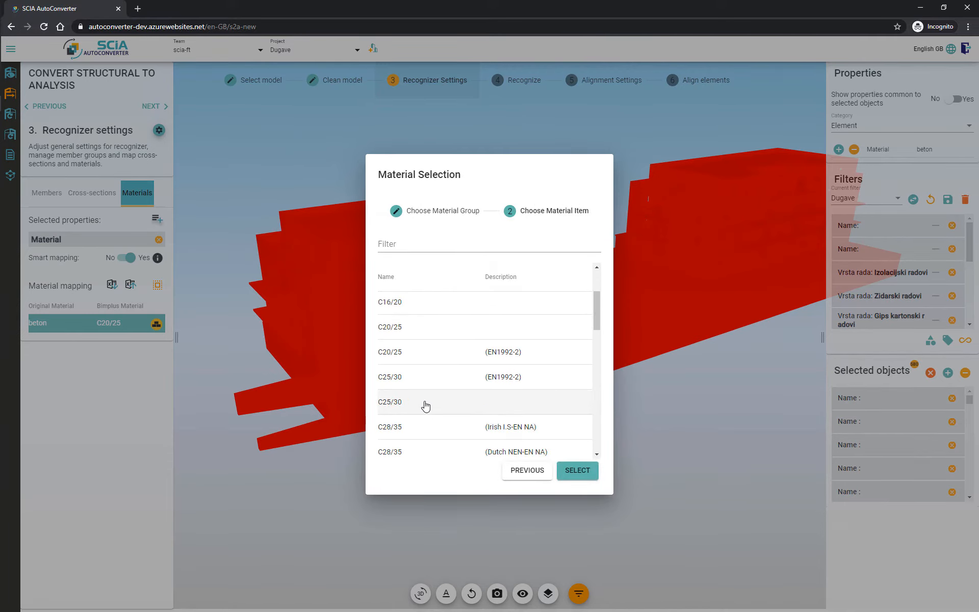
double_click(424, 405)
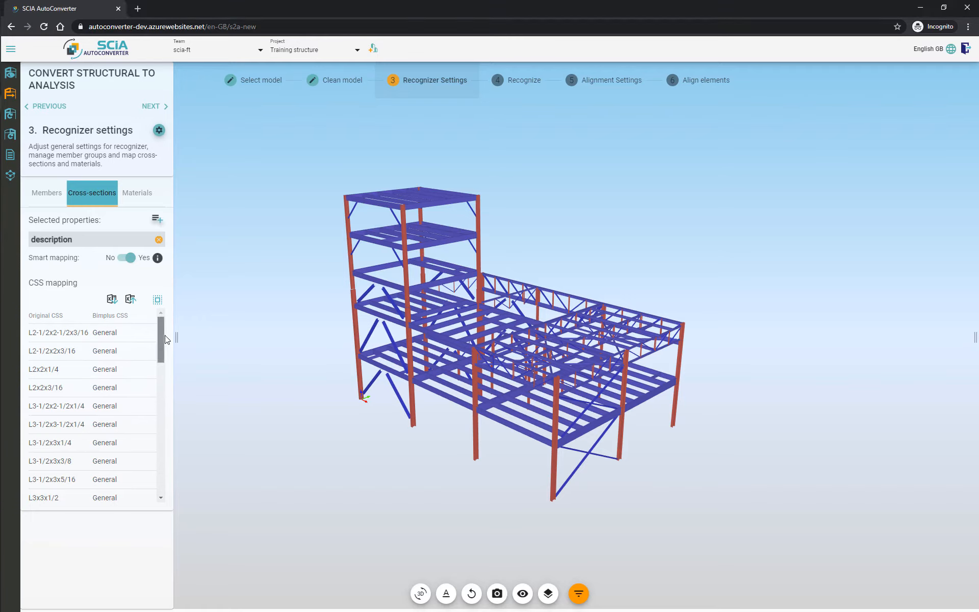
Step: Map the W12x14 cross-section to the rolled I-section W(Imp)12X14 from the W(Imp) group
drag(166, 339, 163, 390)
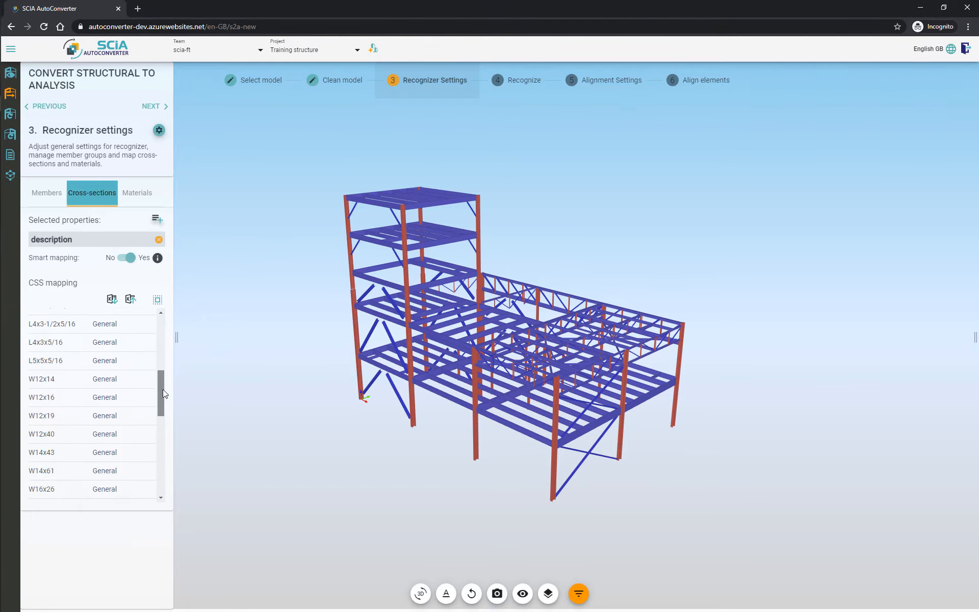
click(48, 384)
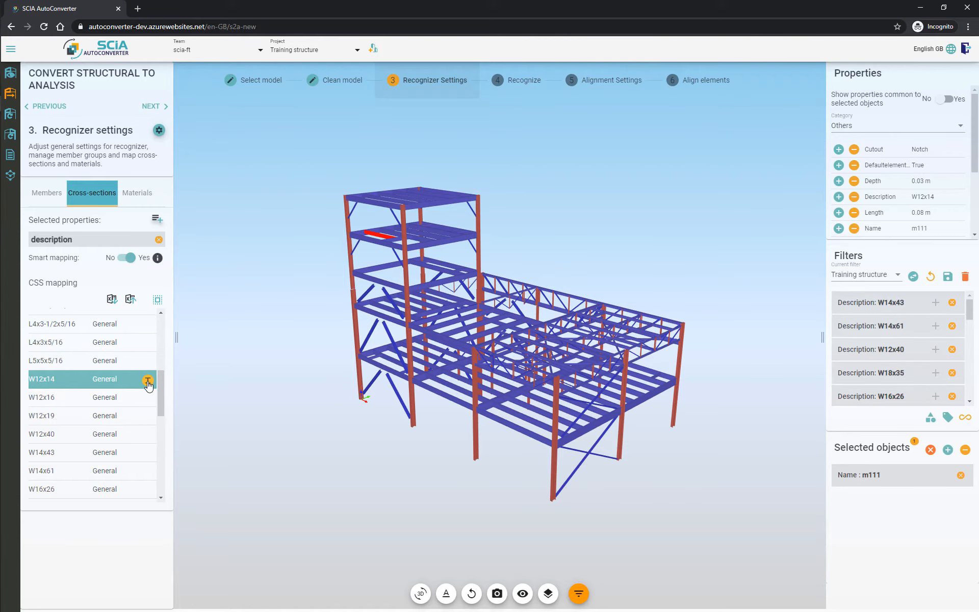
click(147, 381)
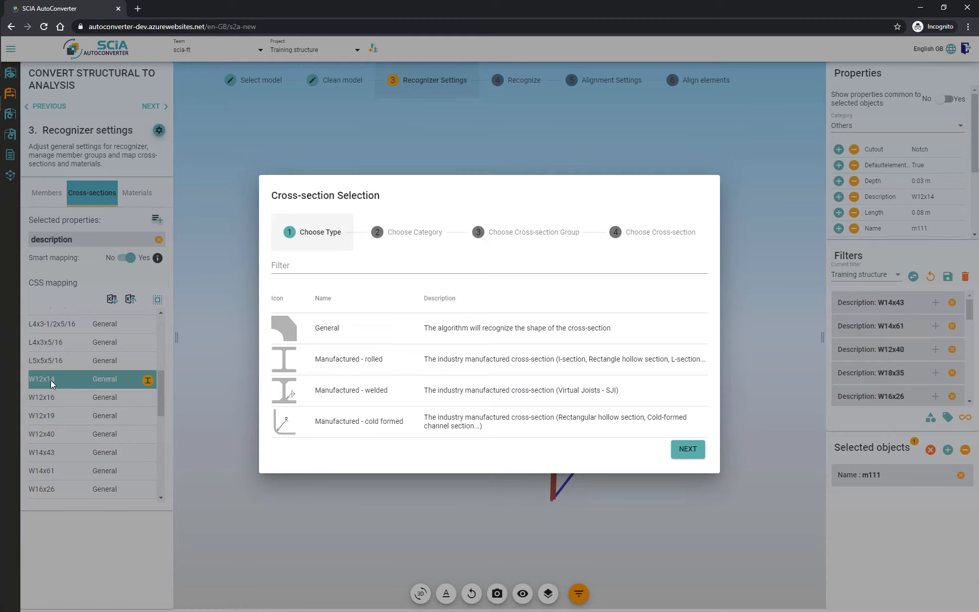
click(334, 366)
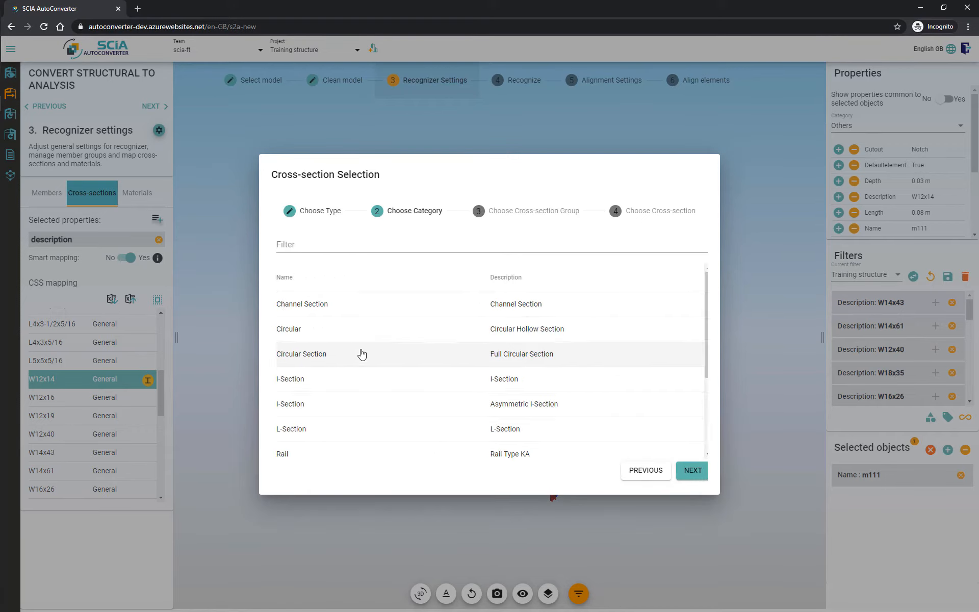
click(339, 383)
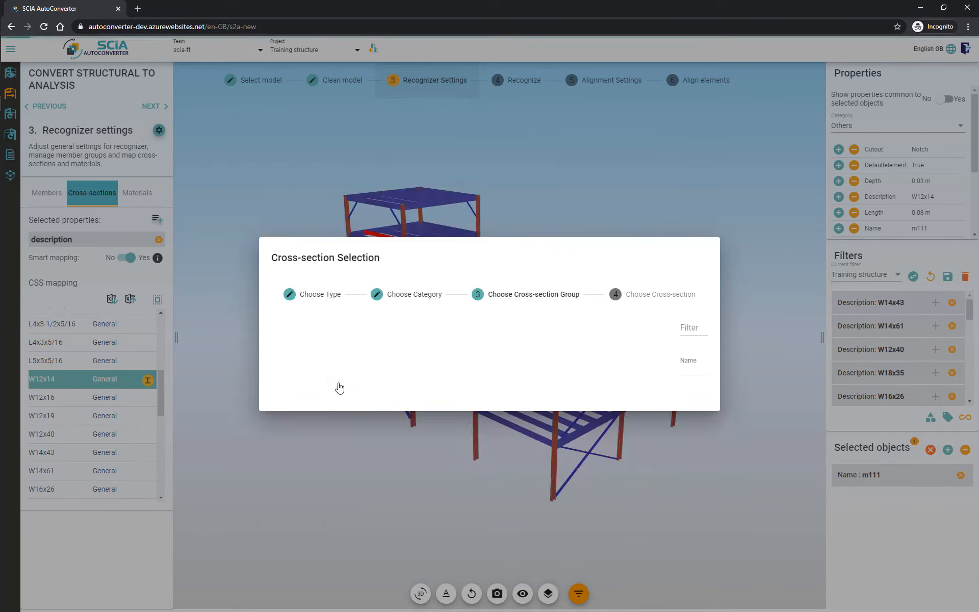
click(305, 250)
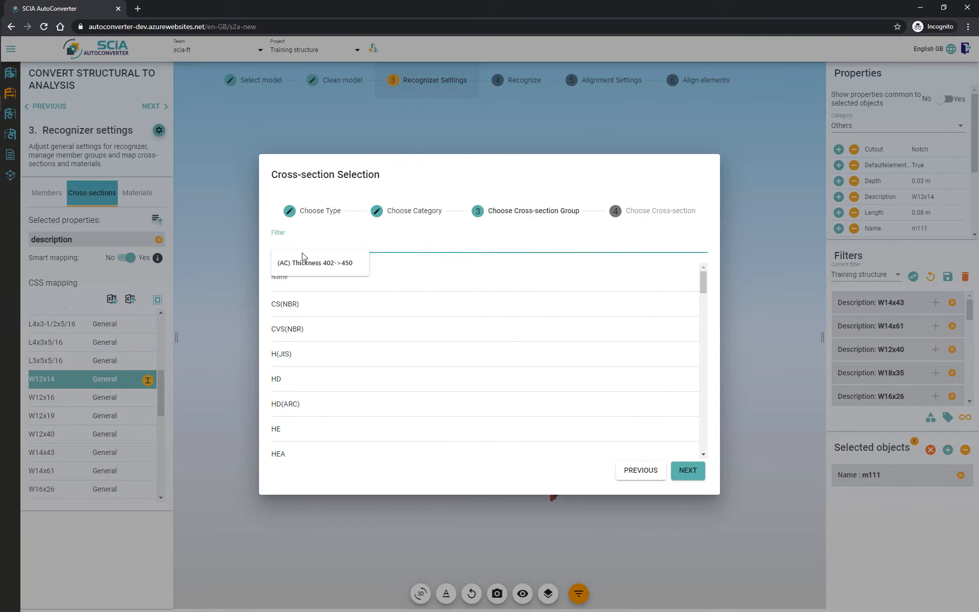
text(W)
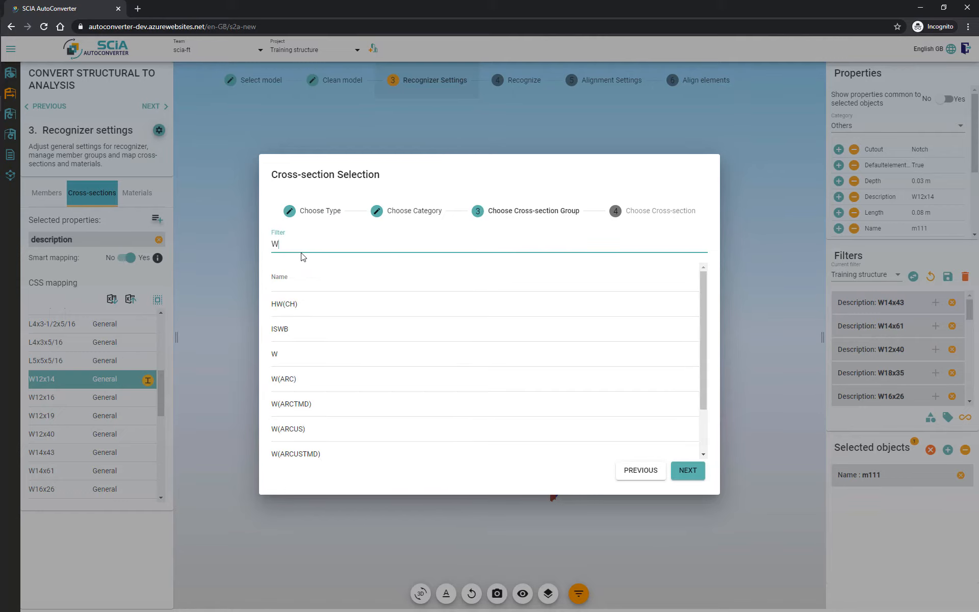
text((Imp)
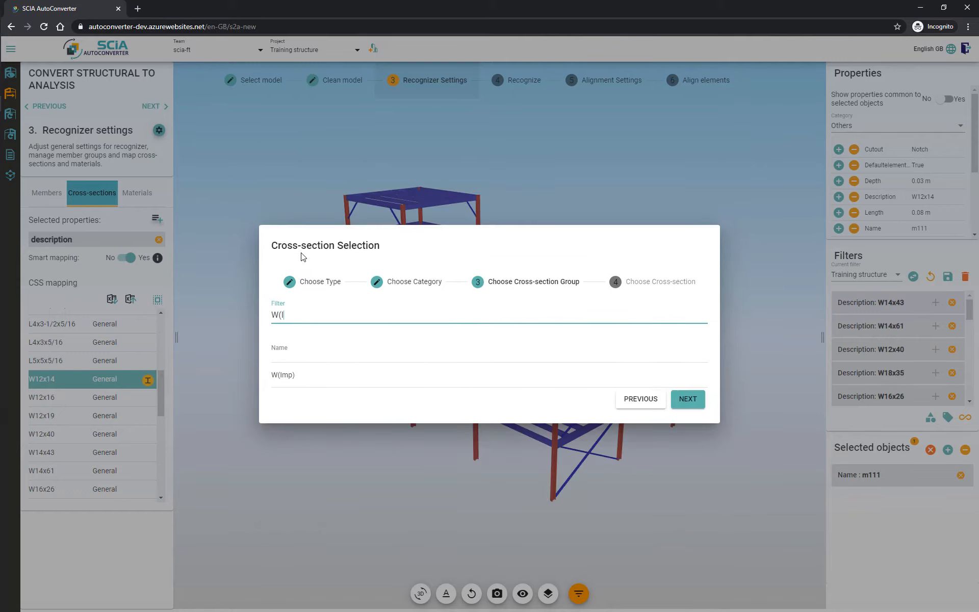
click(293, 376)
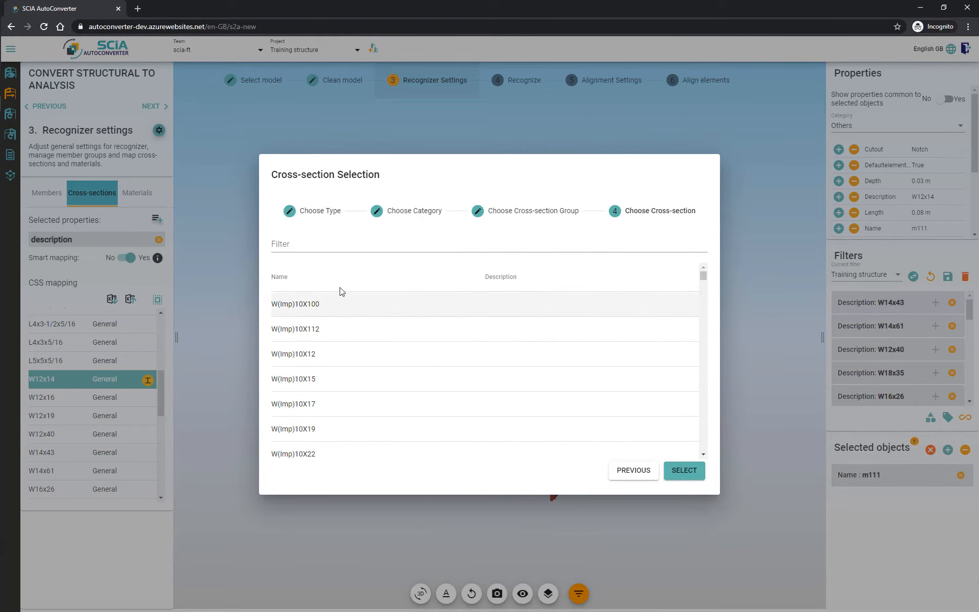
click(317, 242)
text(12x14)
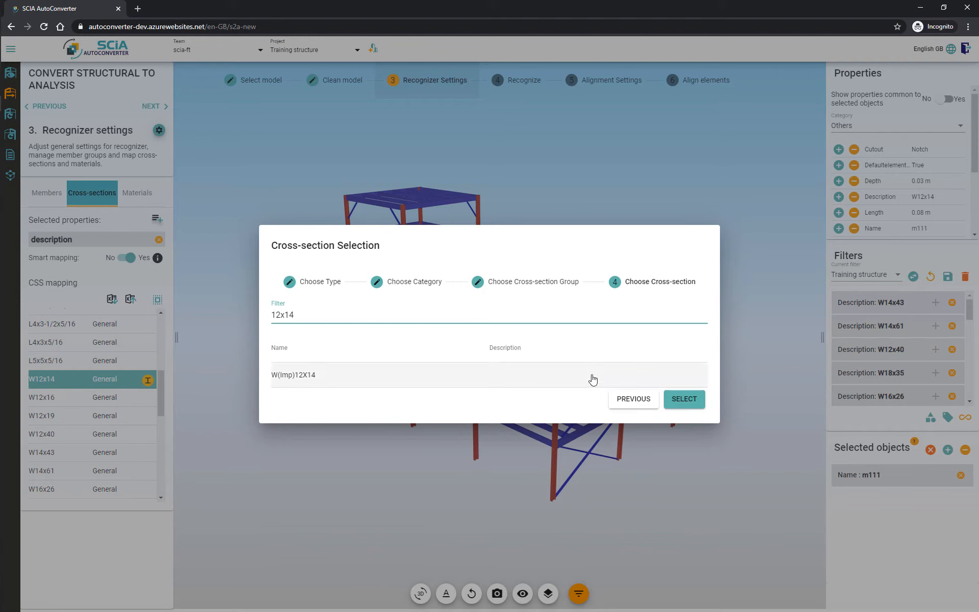
double_click(424, 374)
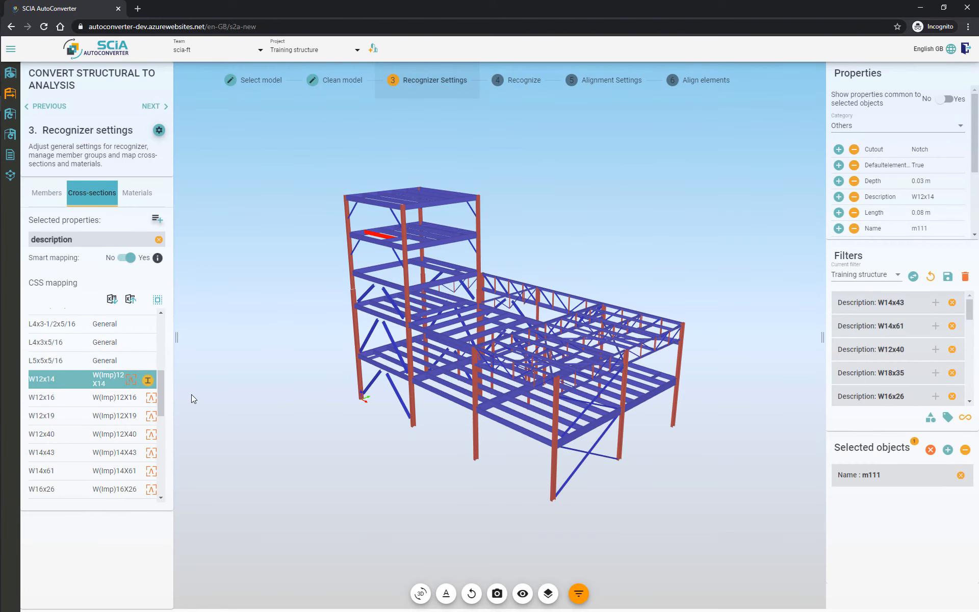
Step: Select all cross-section rows and map them to the General type, then clear the selection
drag(162, 390, 176, 365)
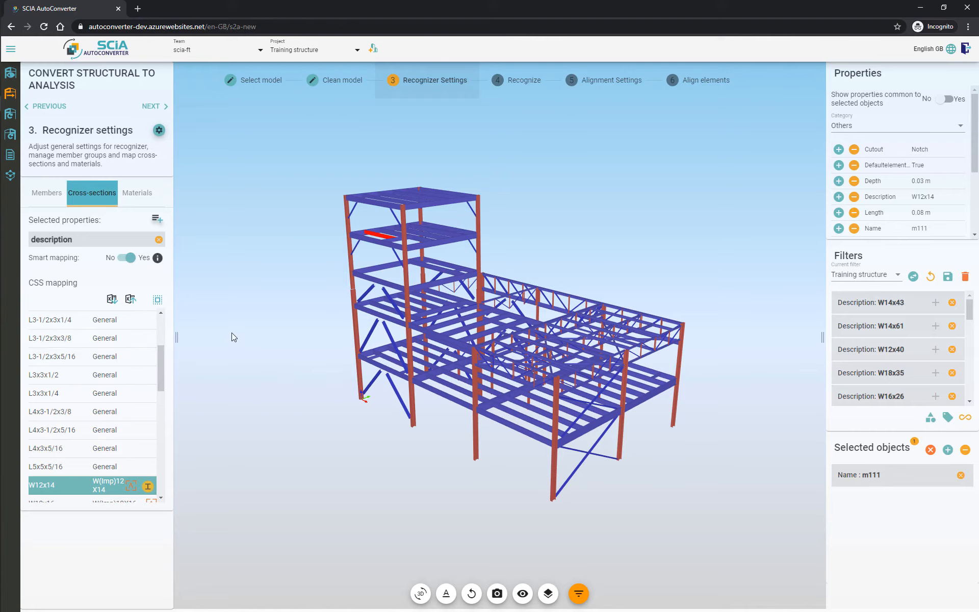
drag(162, 365, 169, 323)
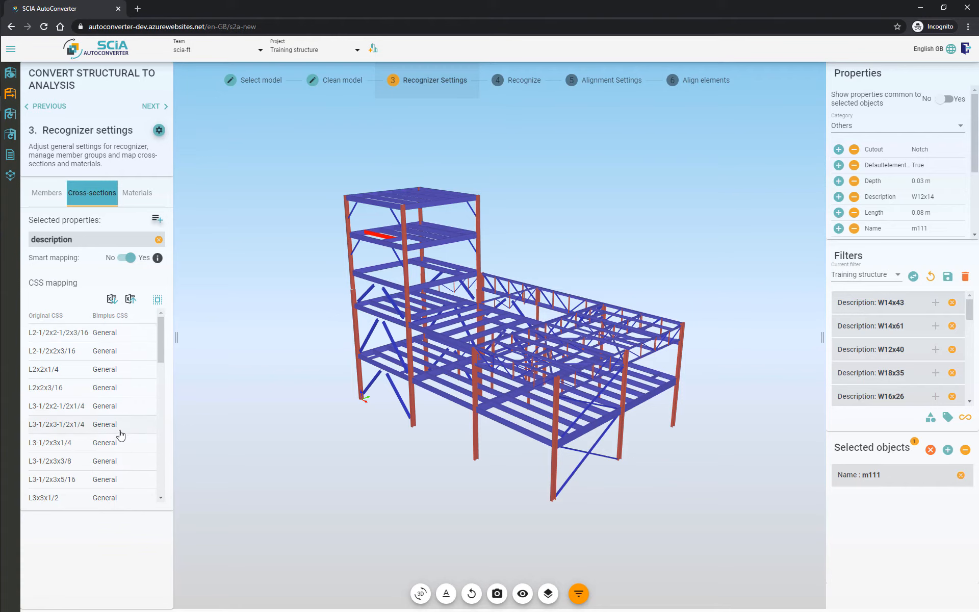
click(158, 301)
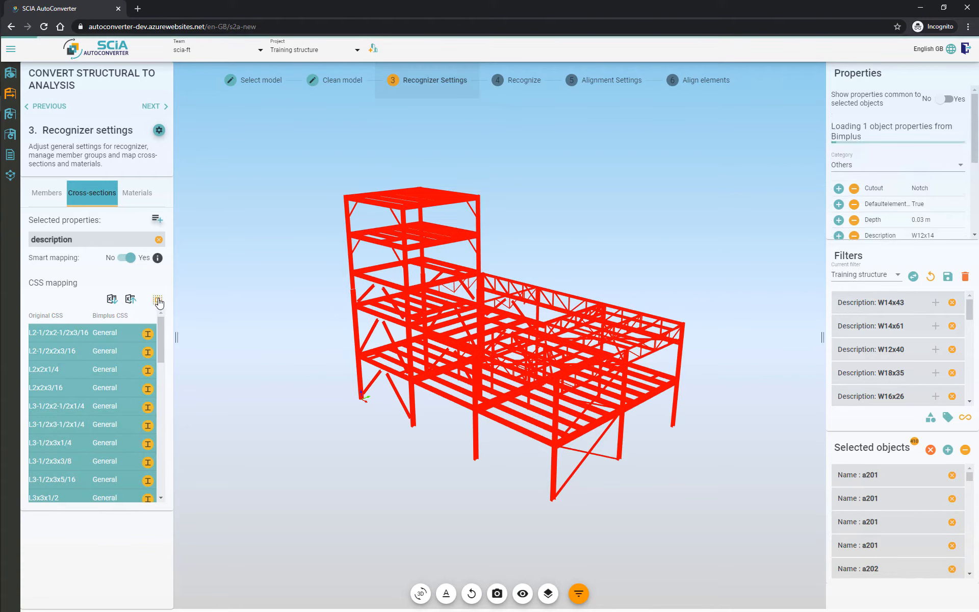
click(148, 335)
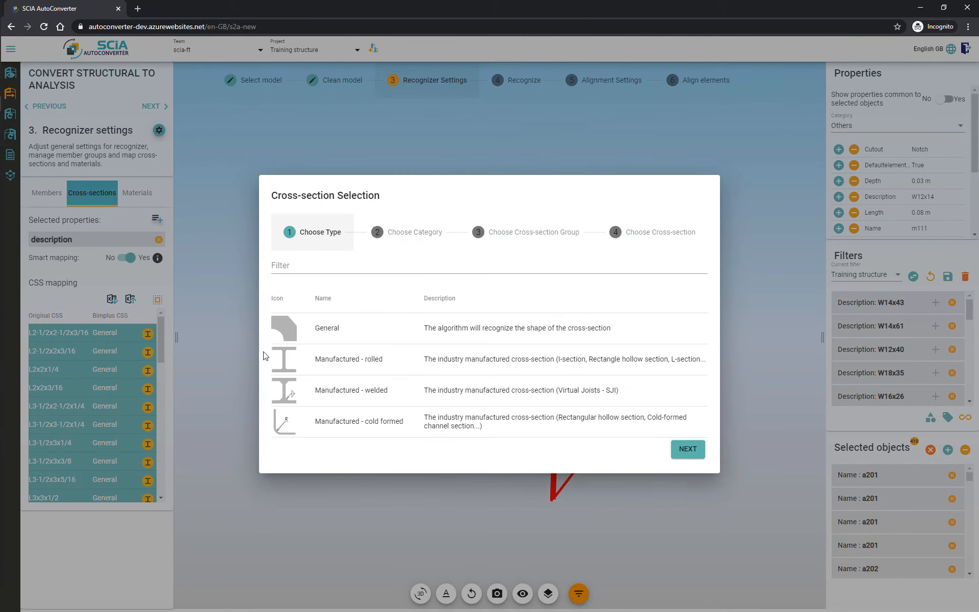
click(362, 336)
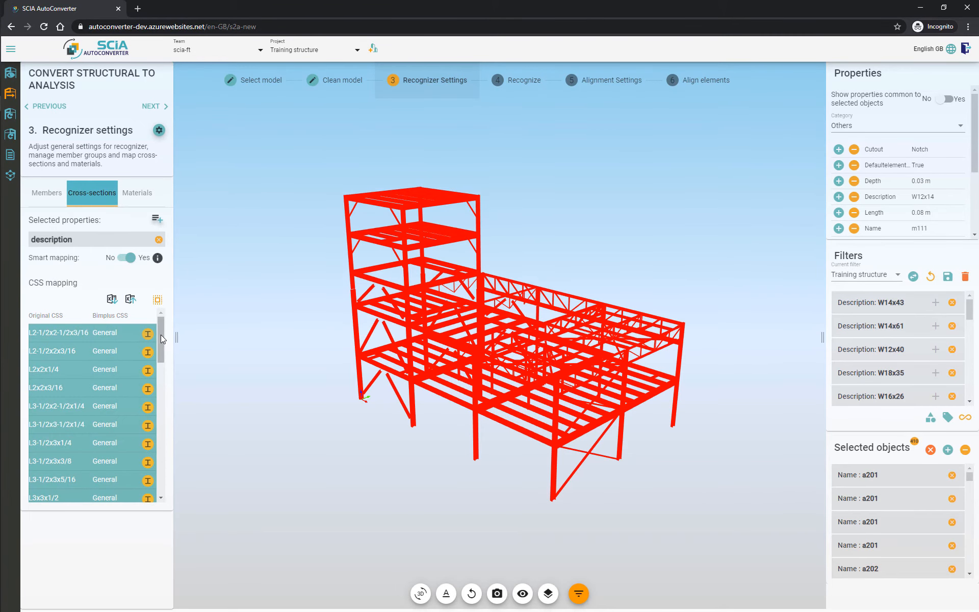
drag(161, 338, 169, 445)
click(210, 421)
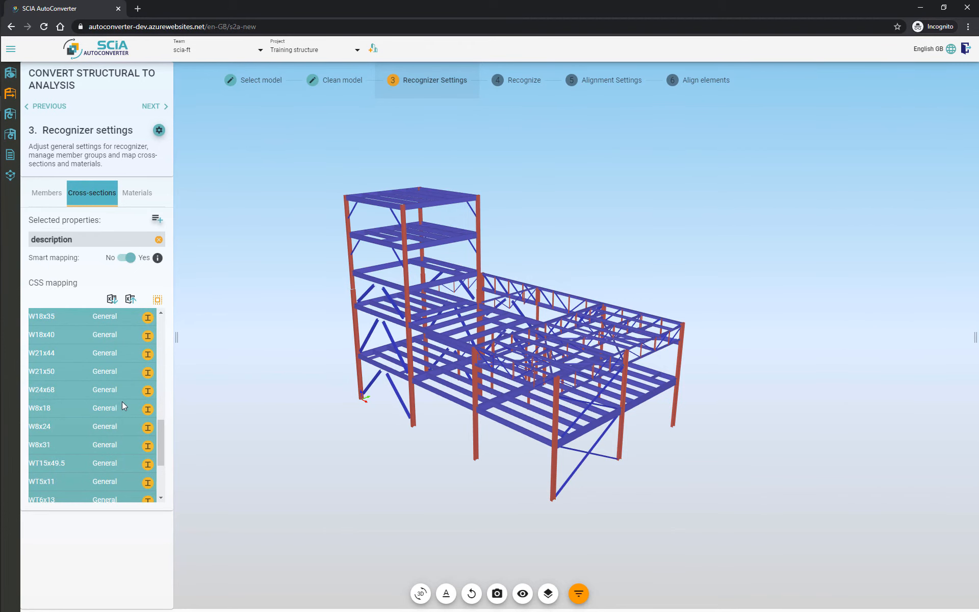
Step: Select the W18x40, W21x44, W21x50, W24x68 and W8x18 cross-sections and map them to a rolled I-section from the CS(NBR) group
click(117, 407)
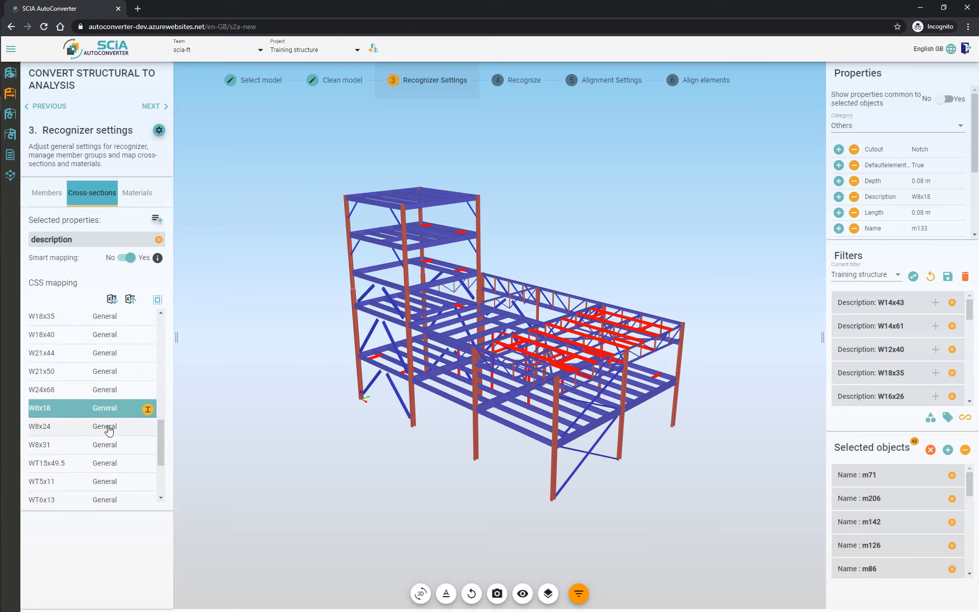
ctrl+click(90, 390)
ctrl+click(81, 365)
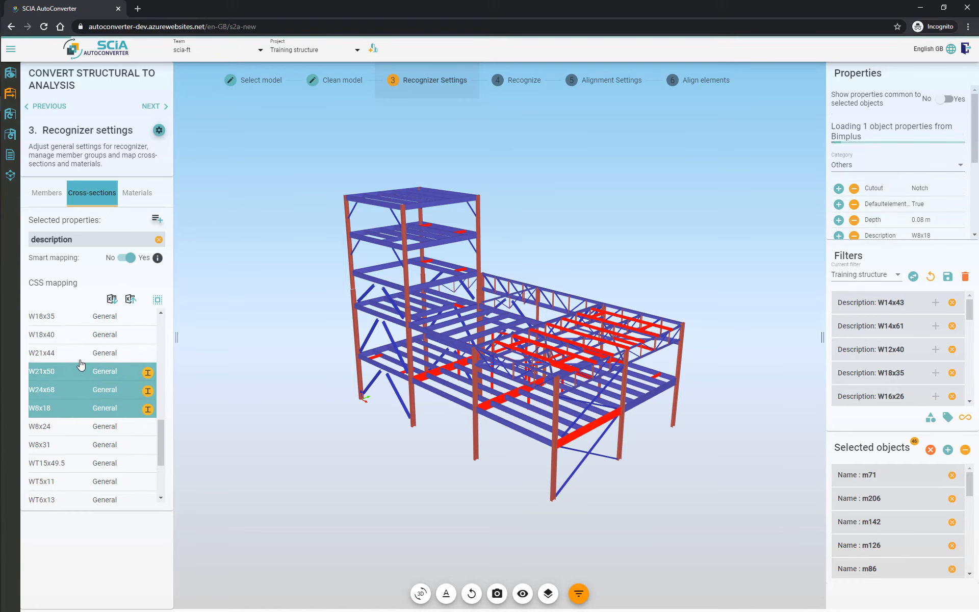
ctrl+click(80, 354)
ctrl+click(81, 338)
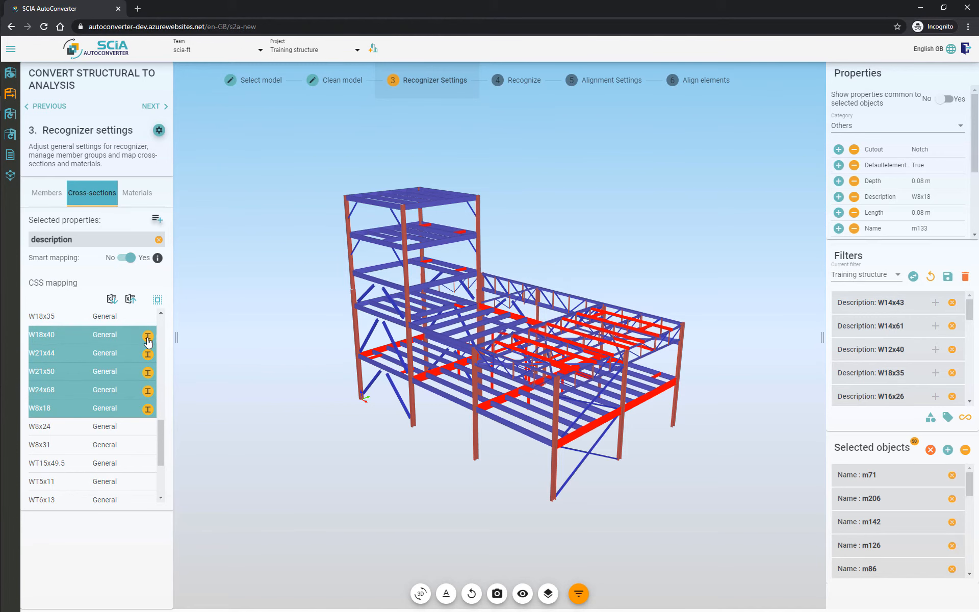
click(148, 337)
click(312, 363)
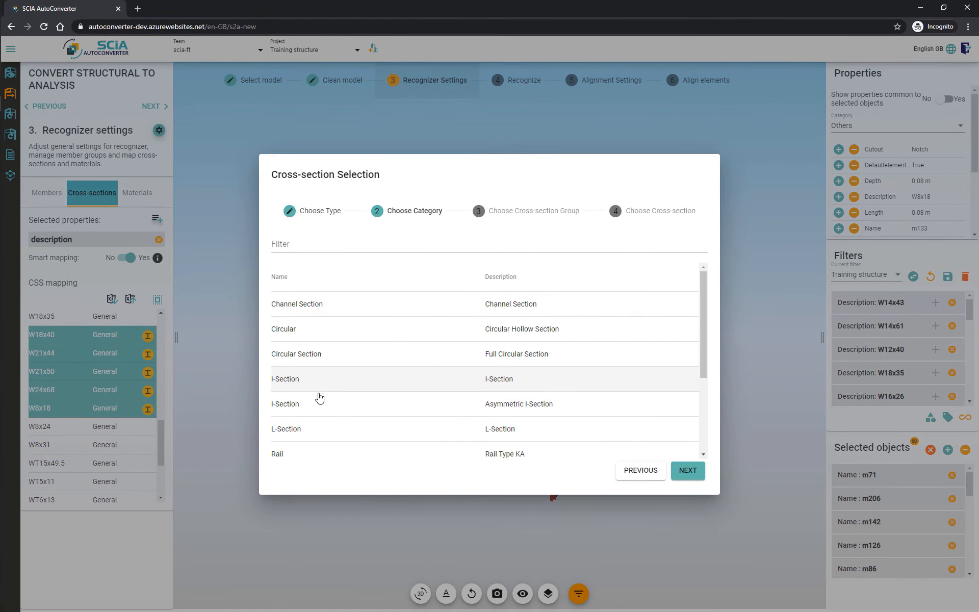
click(295, 380)
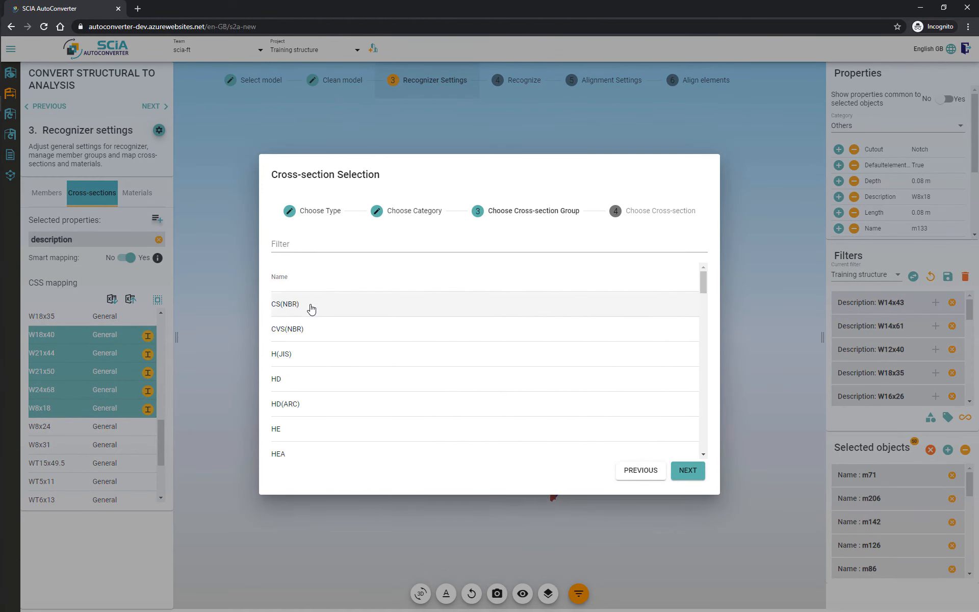
click(311, 306)
double_click(312, 308)
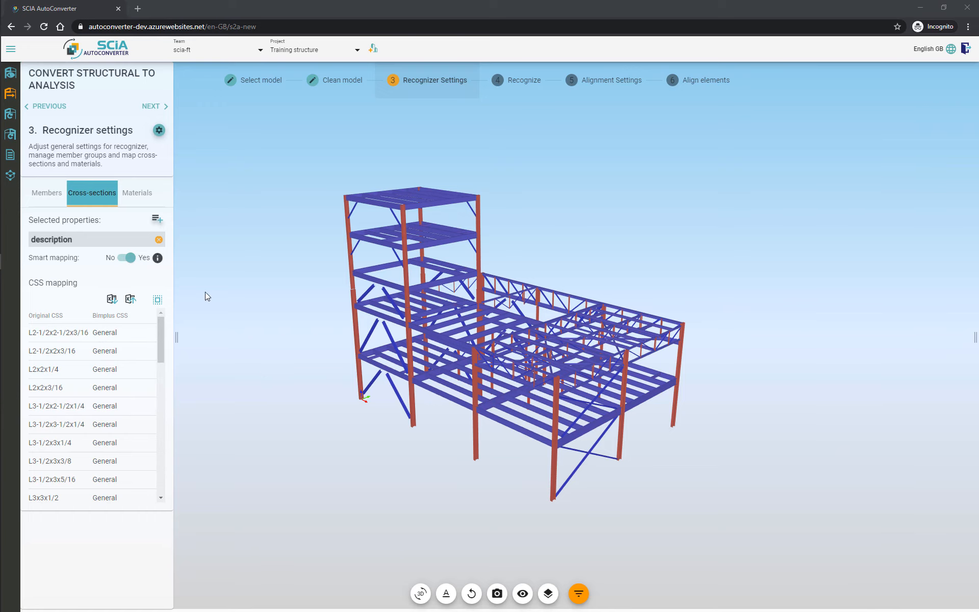
Step: Export the cross-section mapping and import it back from Cross-Section Settings.xlsx
click(131, 305)
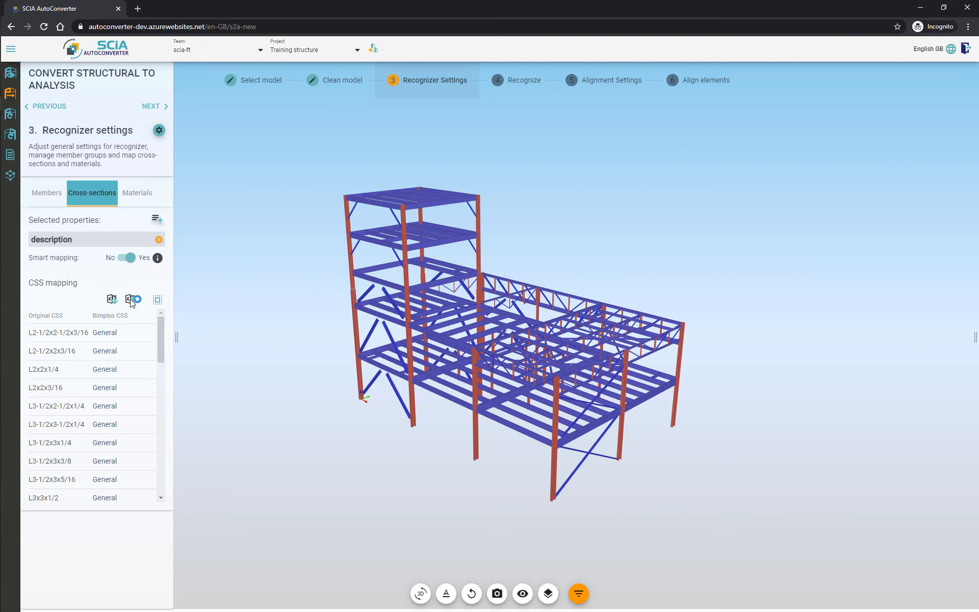
click(624, 408)
click(111, 299)
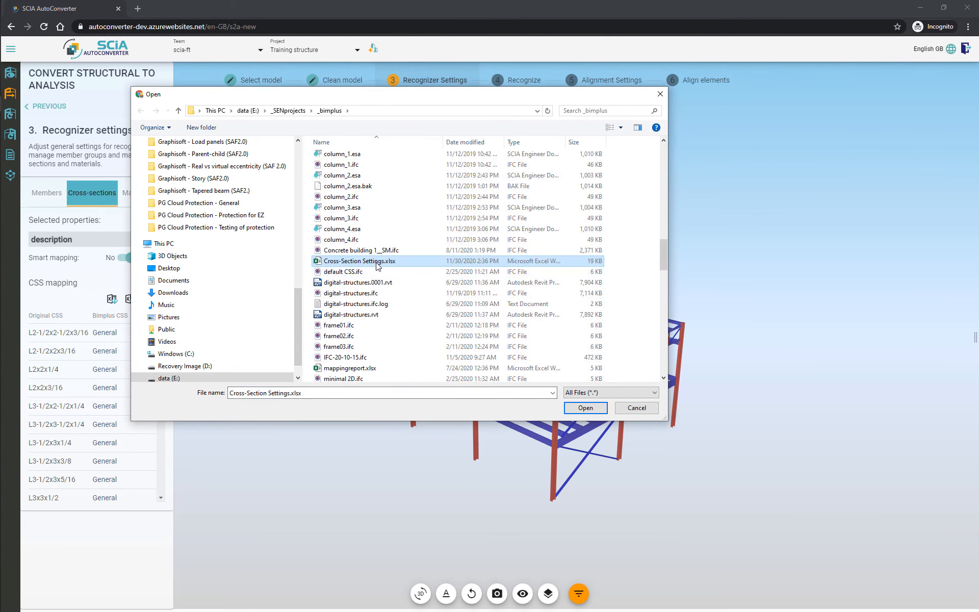
double_click(378, 261)
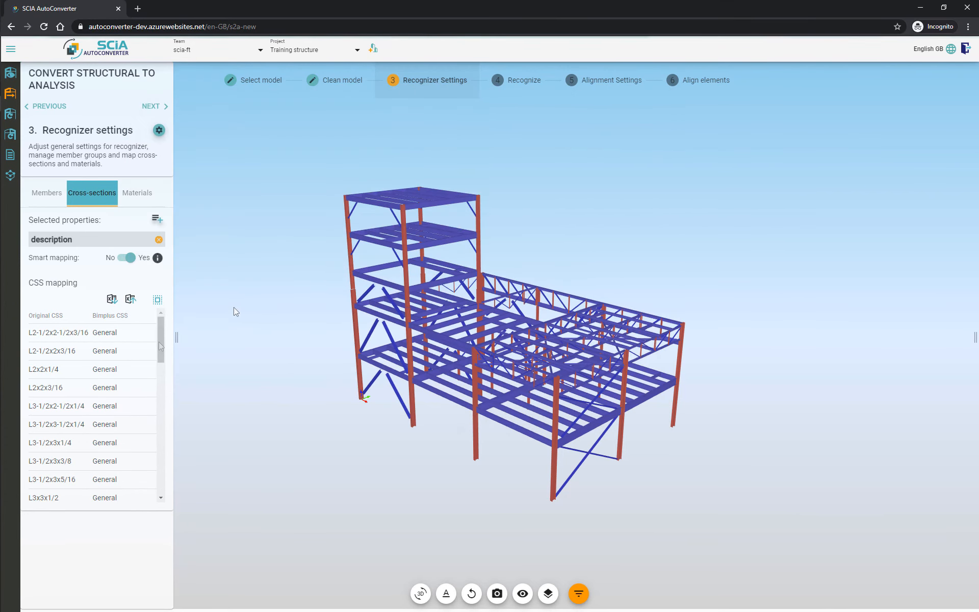
Step: Review the general recognize settings, including the explanation of the minimal 2D member size, and close the dialog
drag(159, 339, 189, 304)
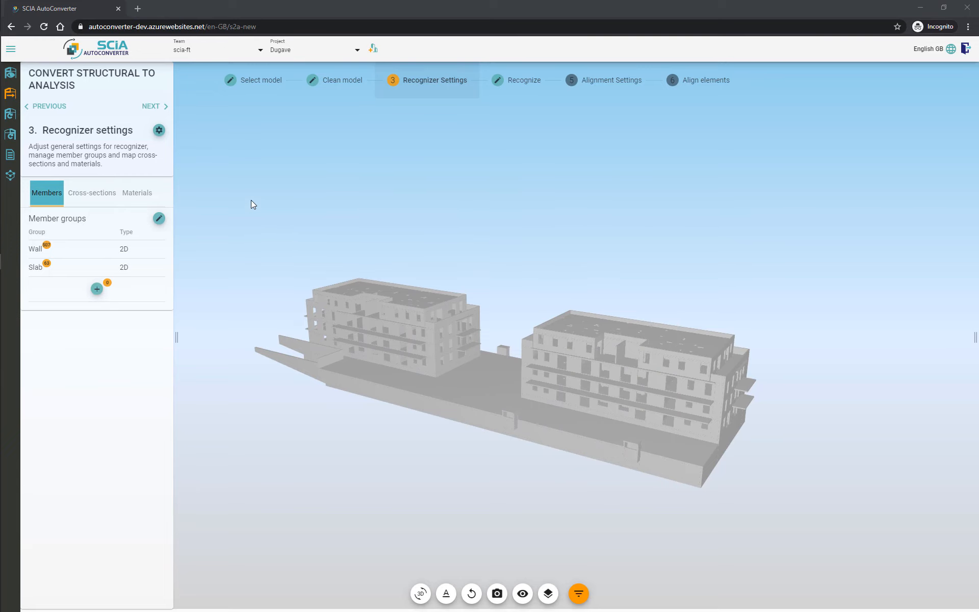
click(159, 131)
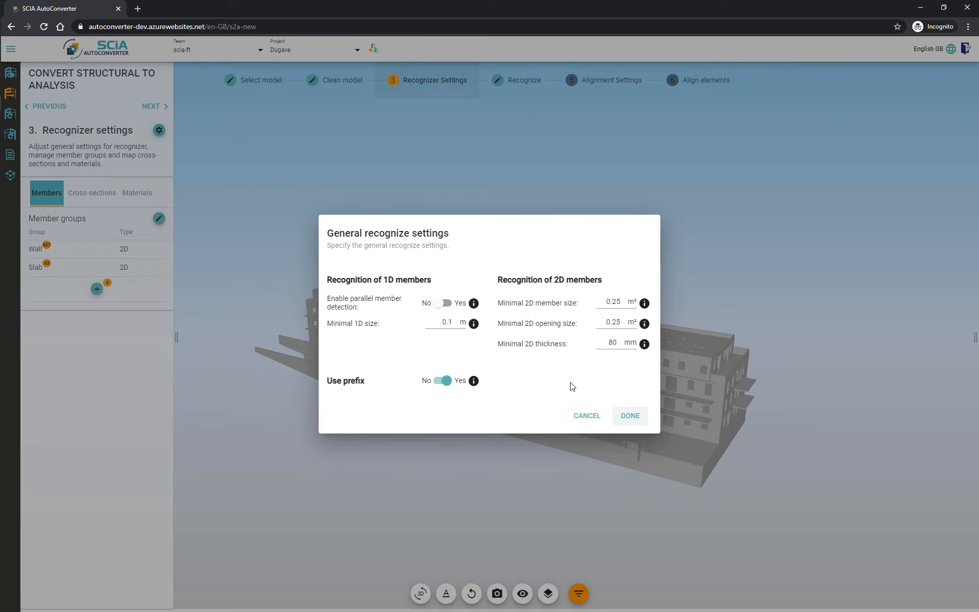
click(644, 304)
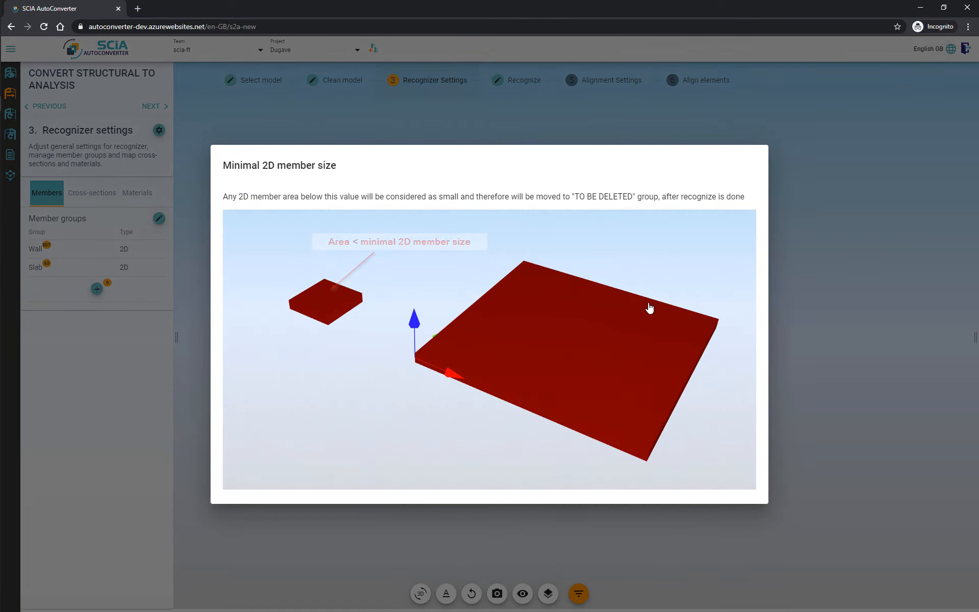
click(821, 305)
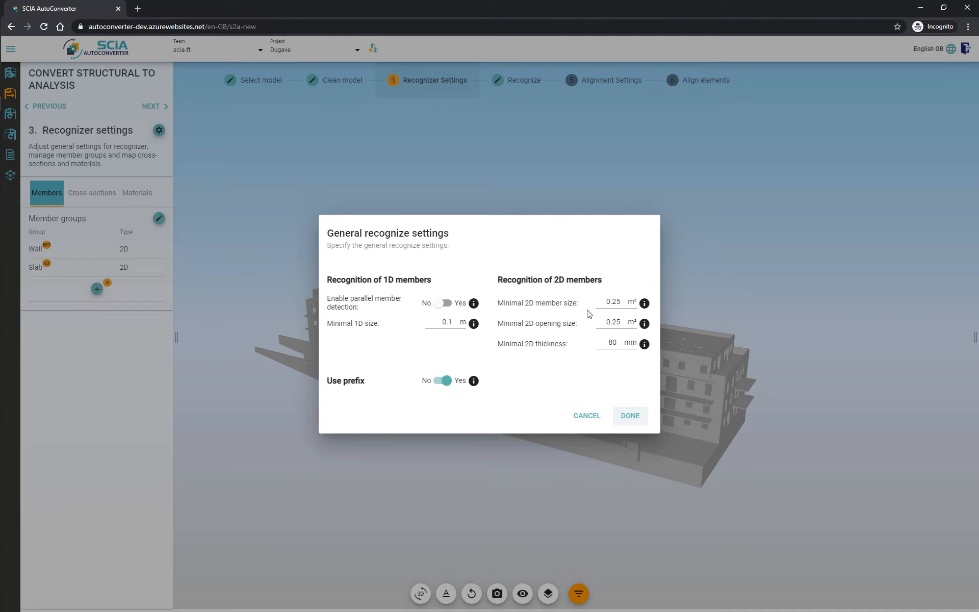
click(631, 417)
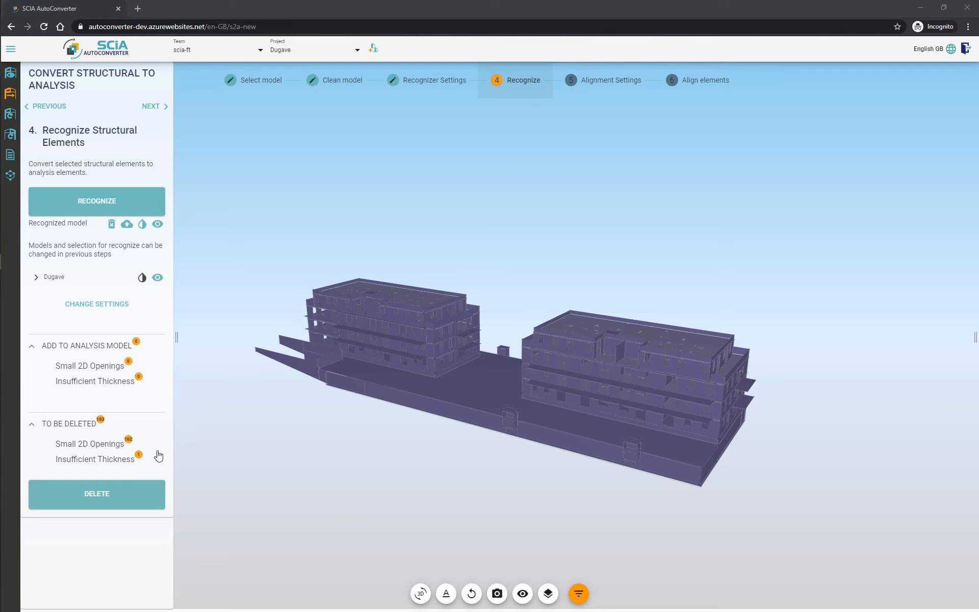
Step: Delete the small 2D openings listed under To be deleted after recognition
click(100, 451)
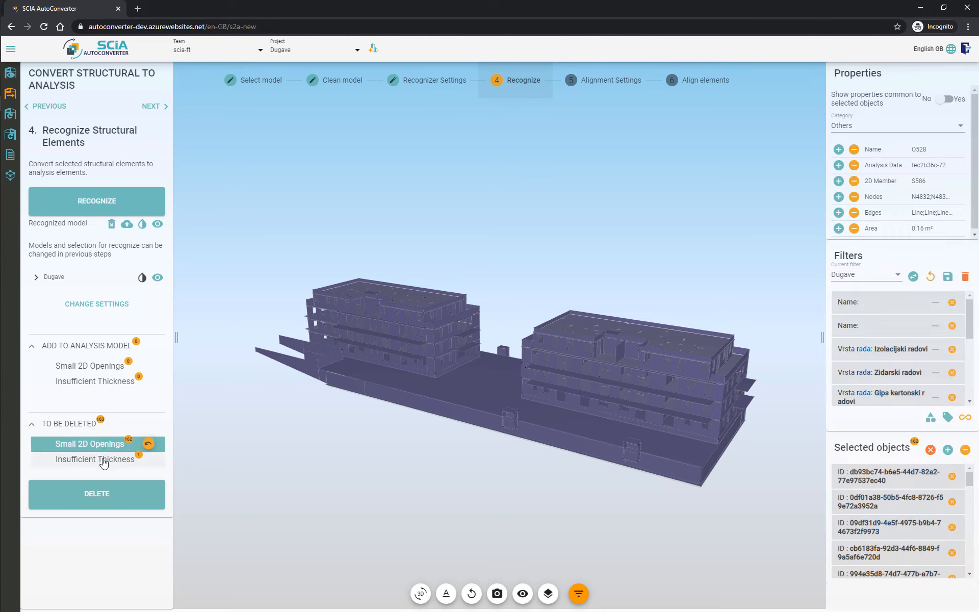
click(102, 461)
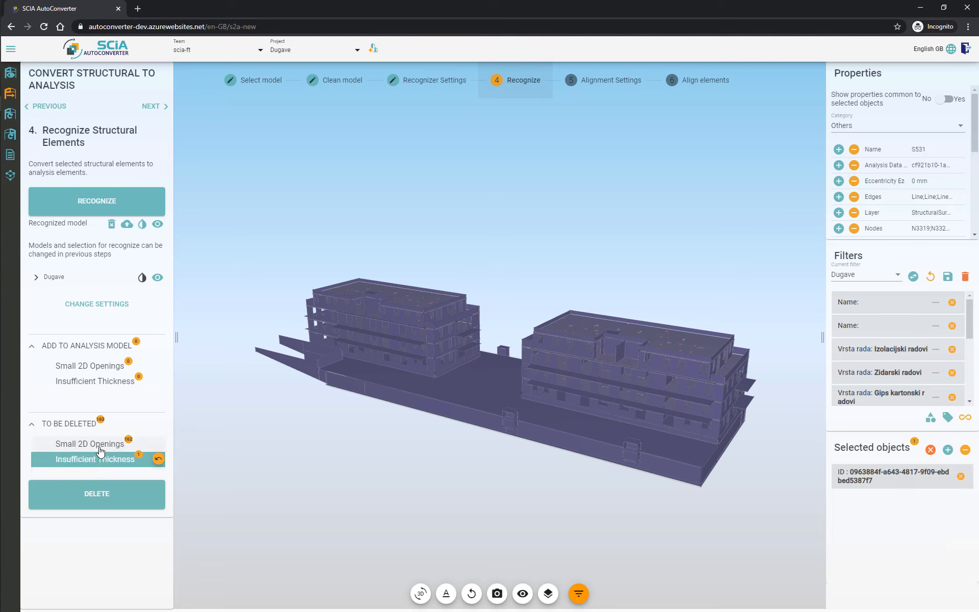
click(100, 449)
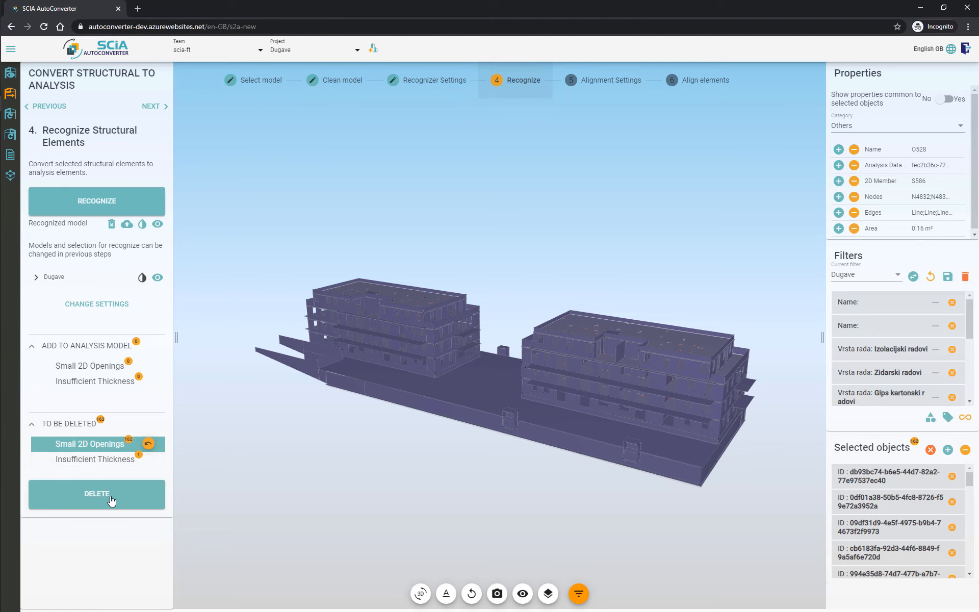
click(143, 502)
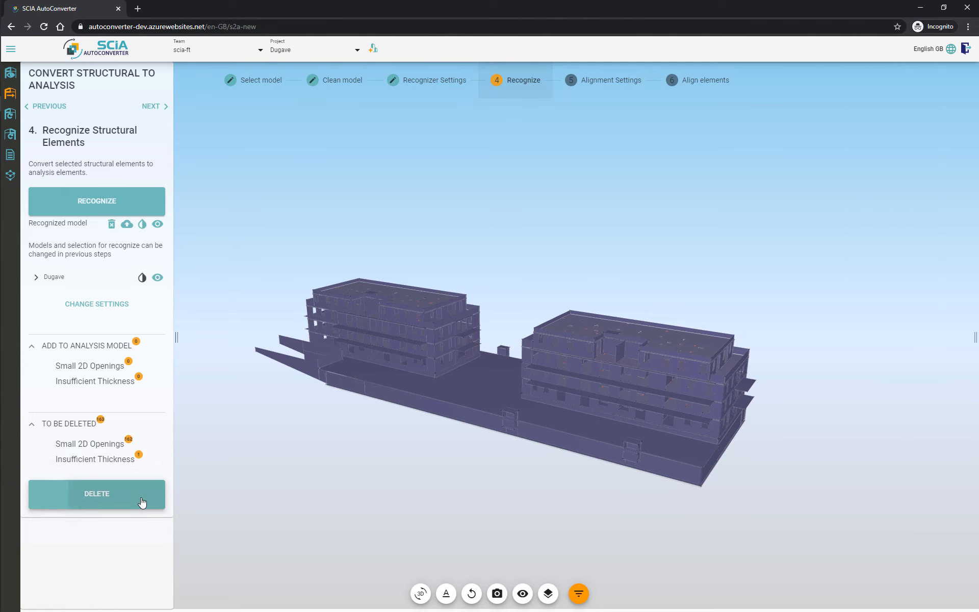